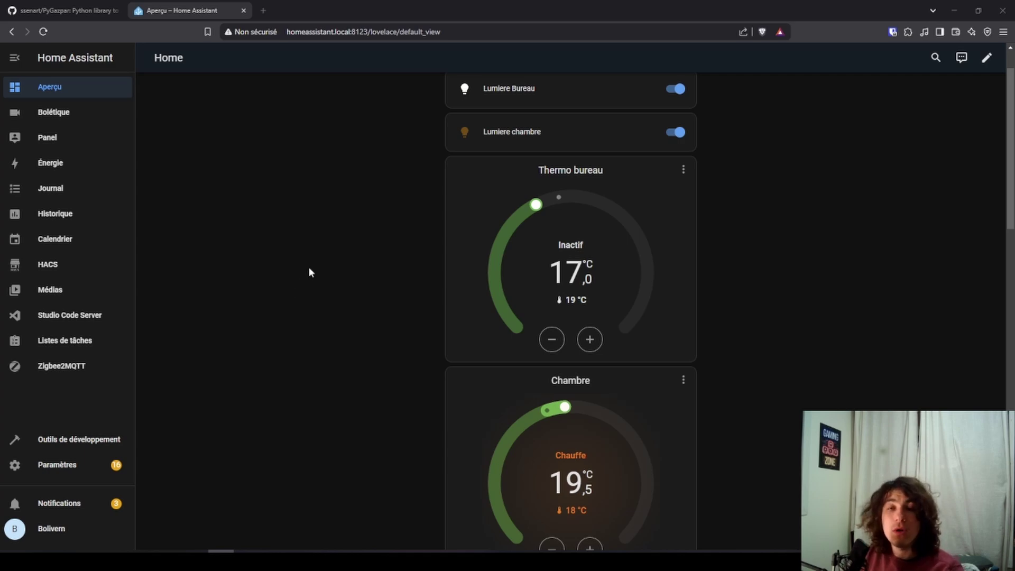
Read through the README pages of the PyGazpar and gazpar2haws repositories on GitHub.
click(63, 10)
scroll(500, 252, up, 5)
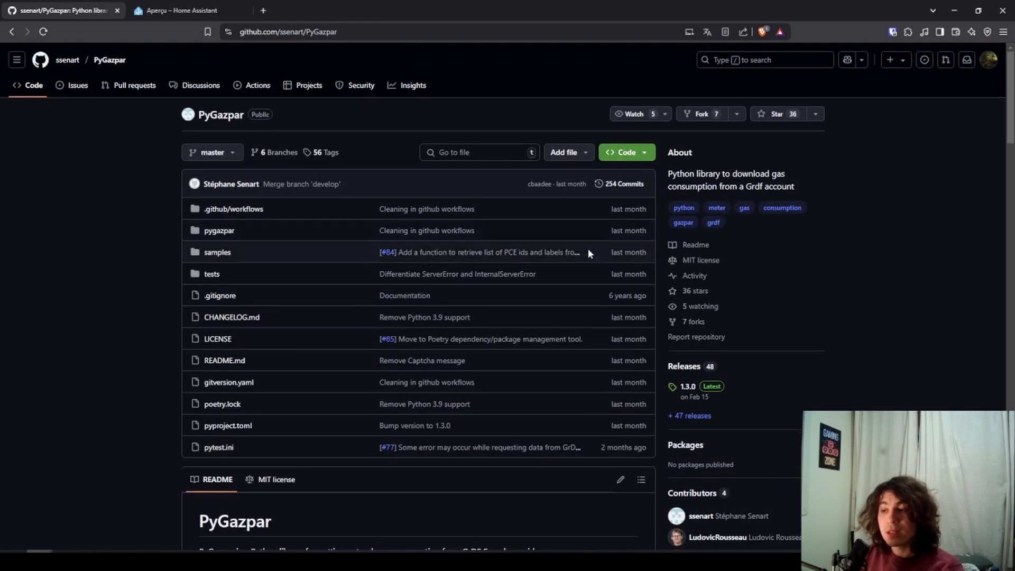
scroll(592, 252, down, 4)
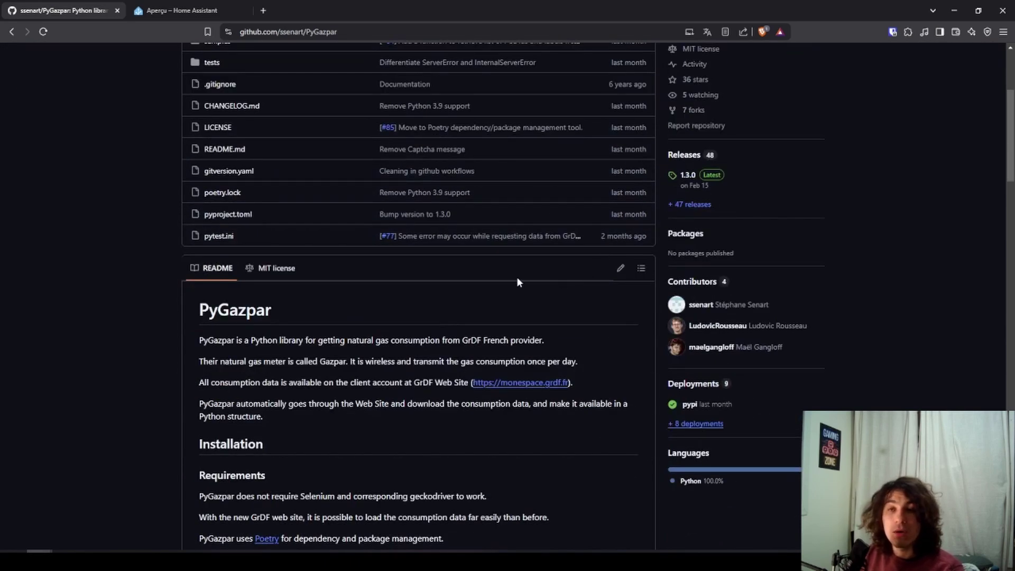
scroll(323, 280, down, 5)
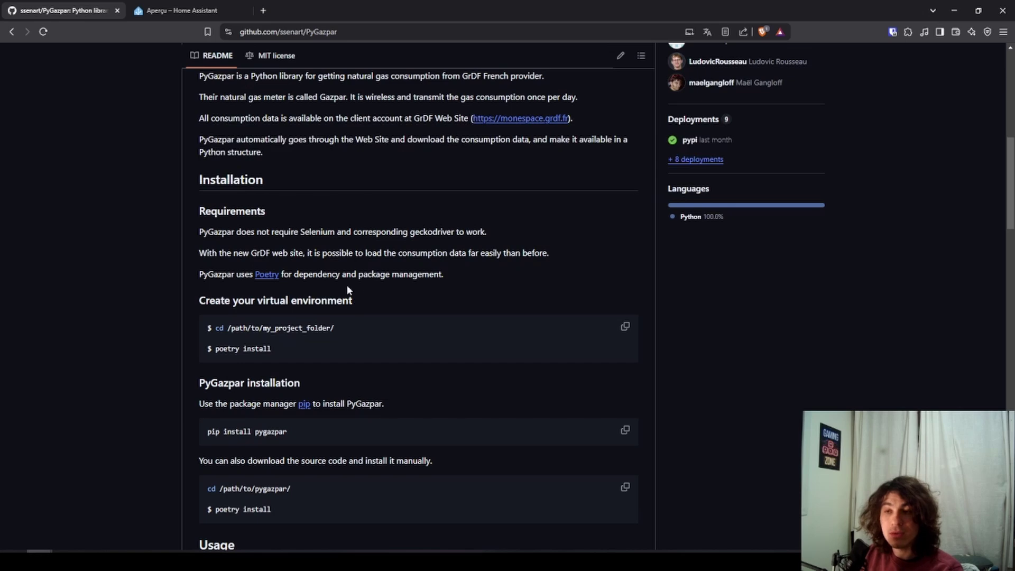
scroll(430, 219, up, 4)
scroll(201, 299, up, 1)
scroll(202, 298, down, 3)
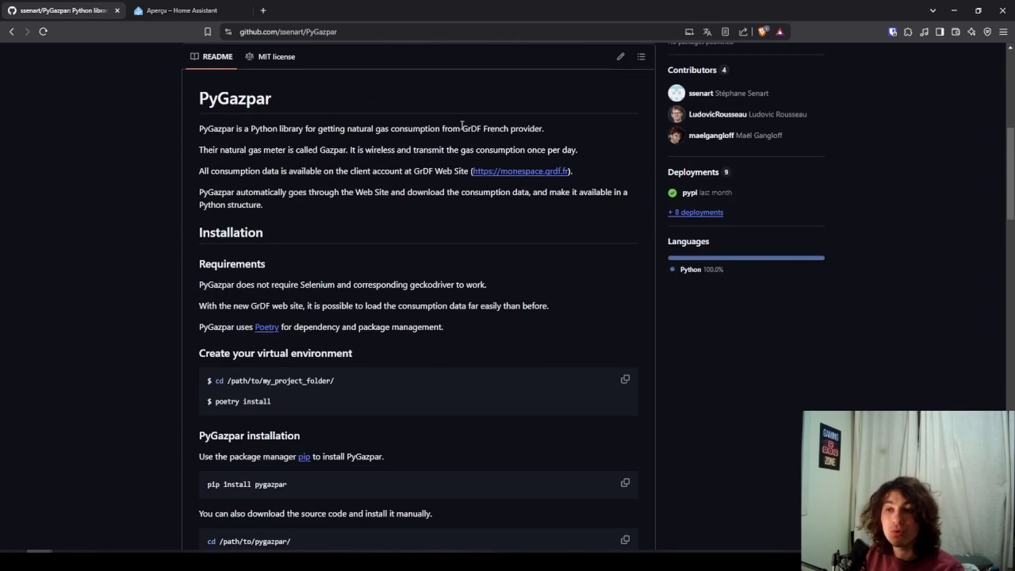
drag(461, 129, 509, 129)
click(493, 132)
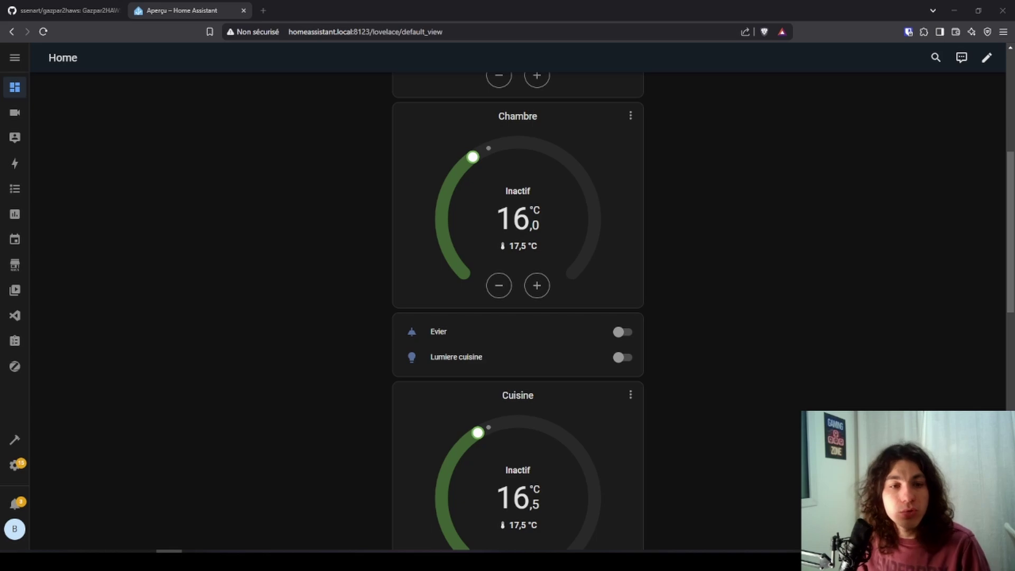
key(ctrl+shift+Tab)
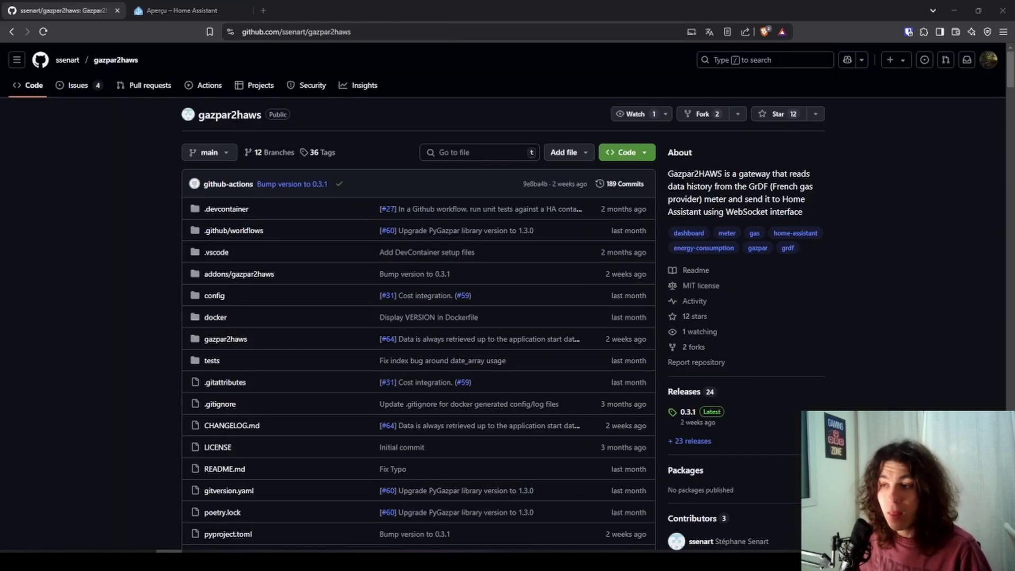
scroll(57, 391, down, 9)
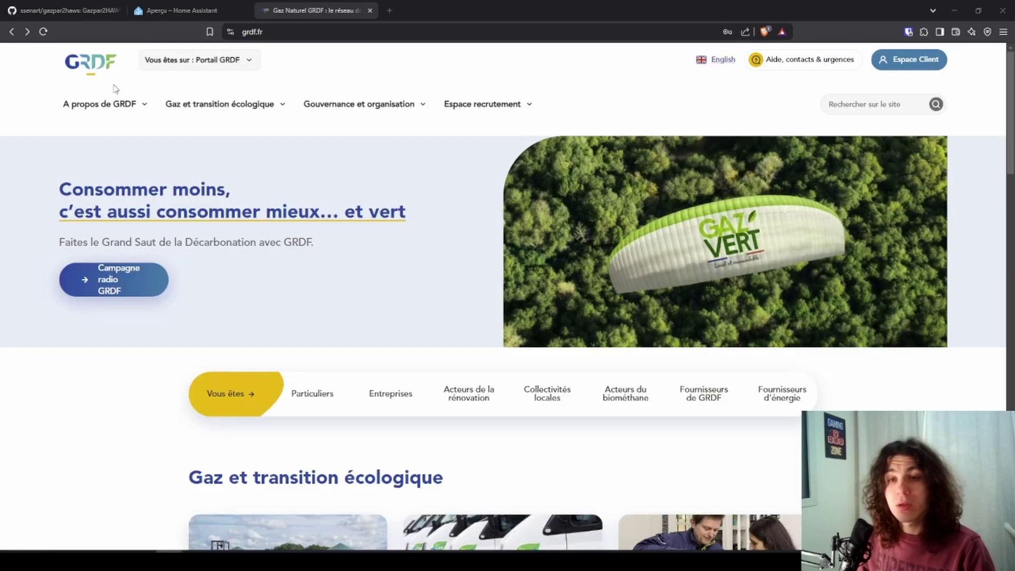
Open the GRDF customer space and bring up the account creation form for an individual customer.
click(911, 59)
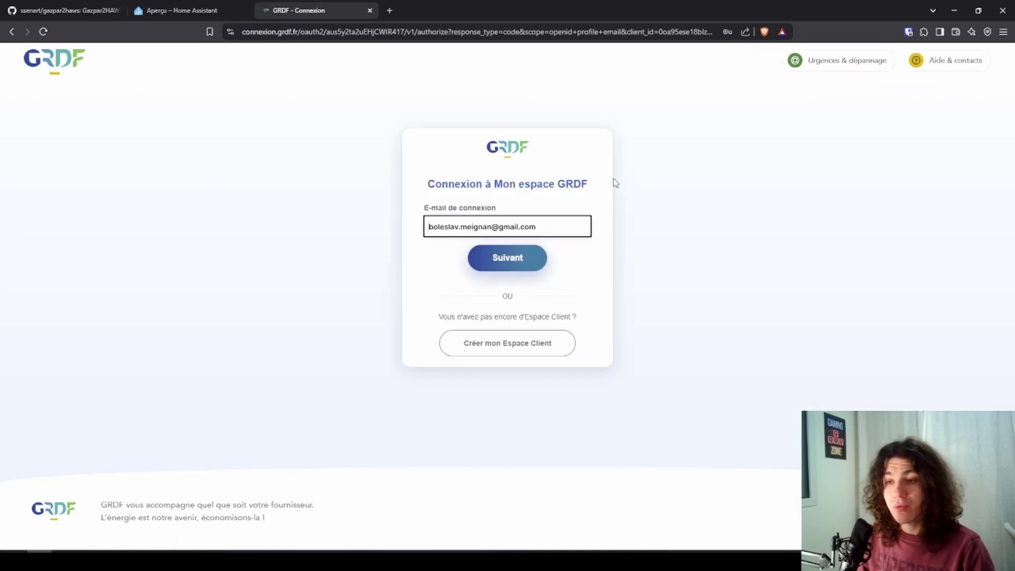
click(503, 344)
click(426, 258)
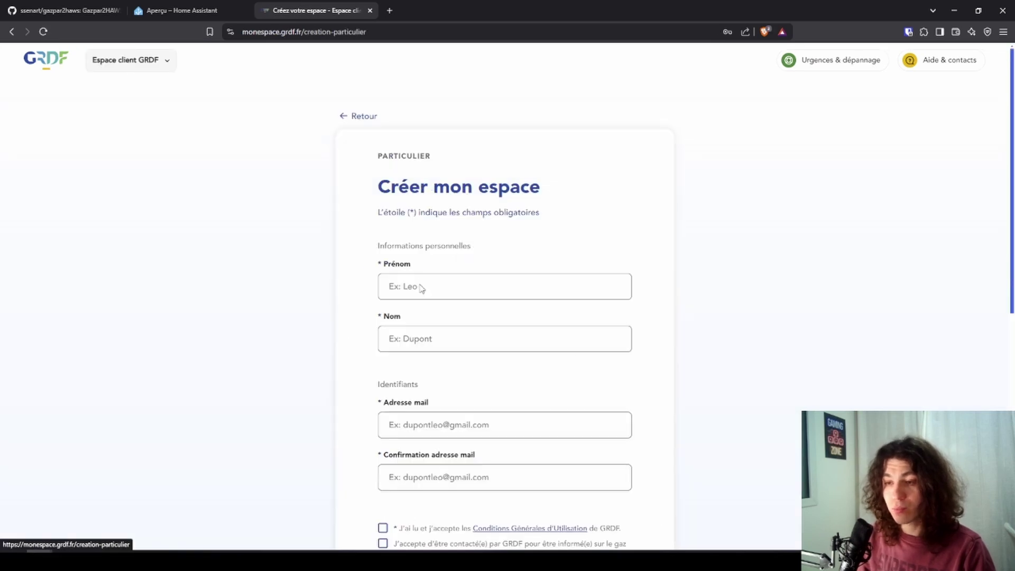
scroll(425, 306, down, 2)
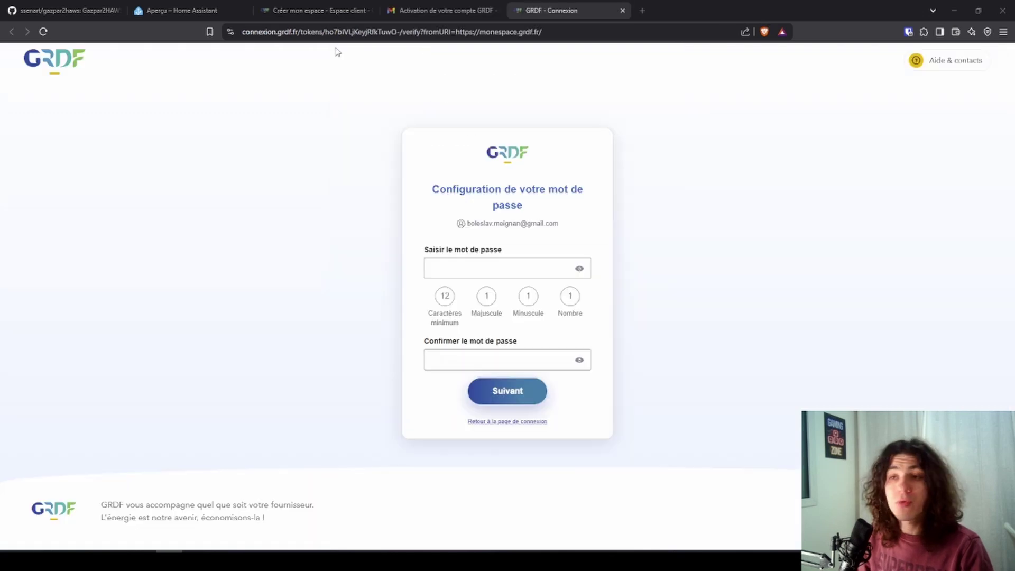
Enter and confirm a password of at least 12 characters for the new GRDF account.
click(498, 268)
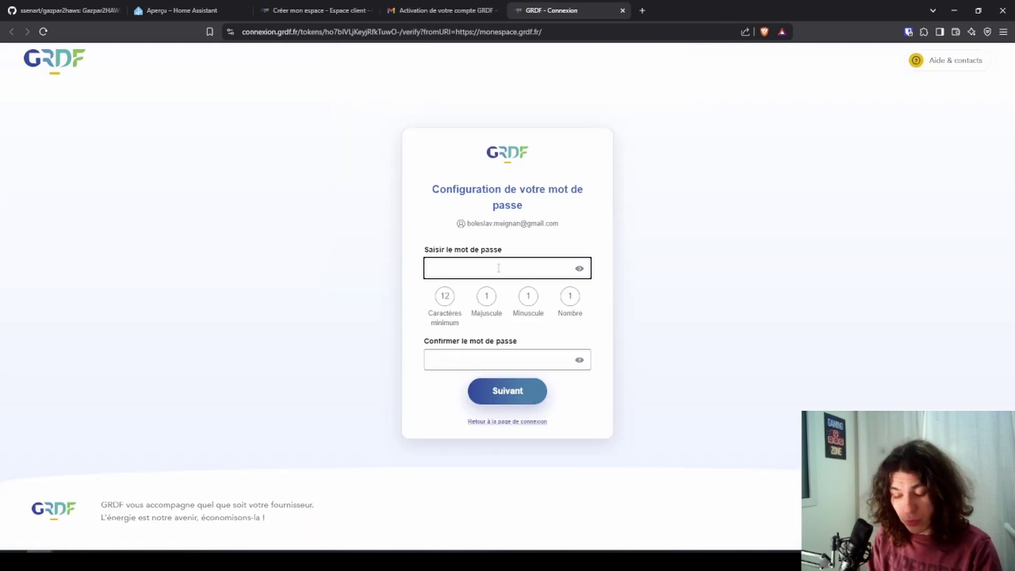
text(•••••••••••)
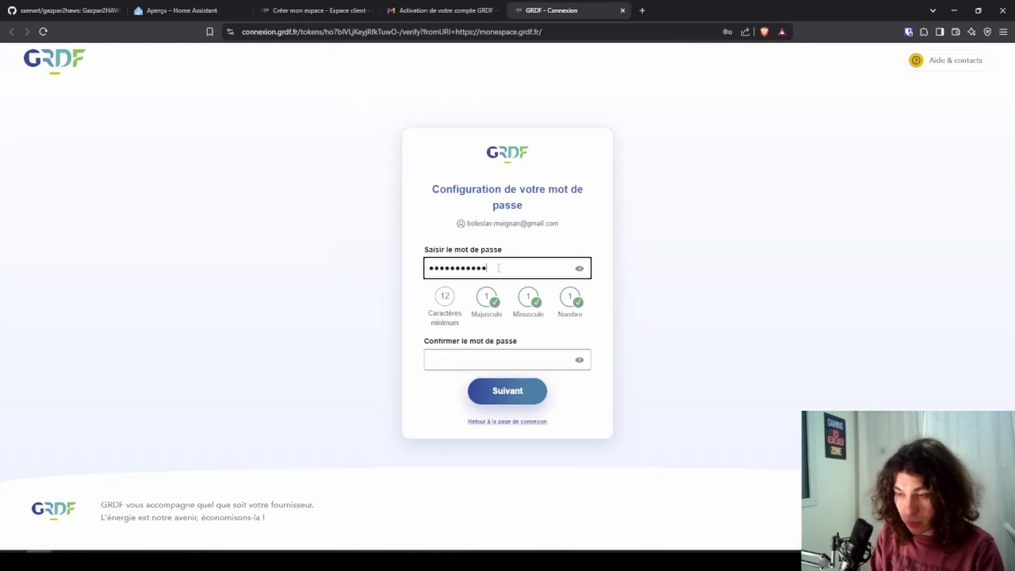
key(Tab)
key(shift+Tab)
text(•)
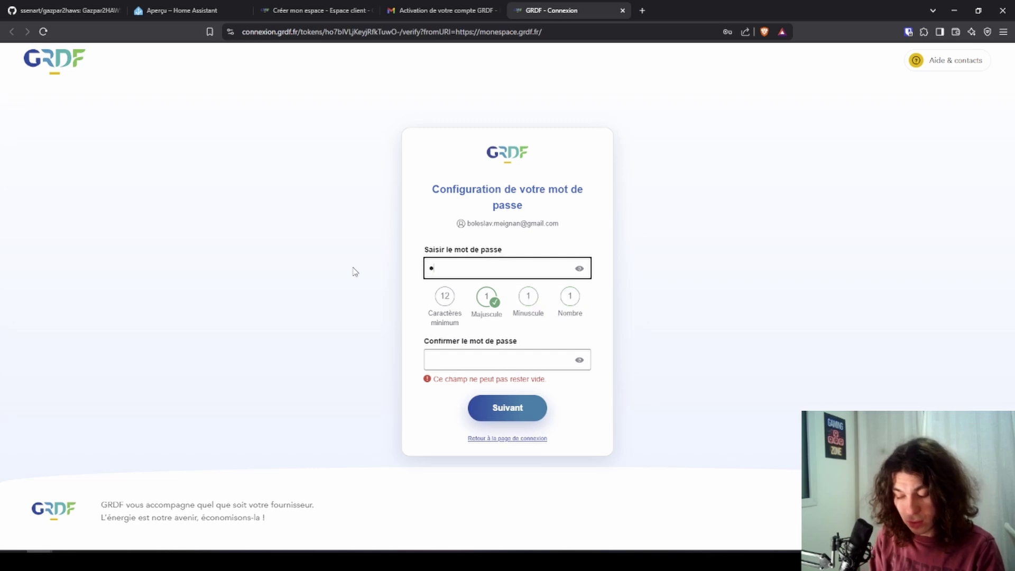
text(•••••••••)
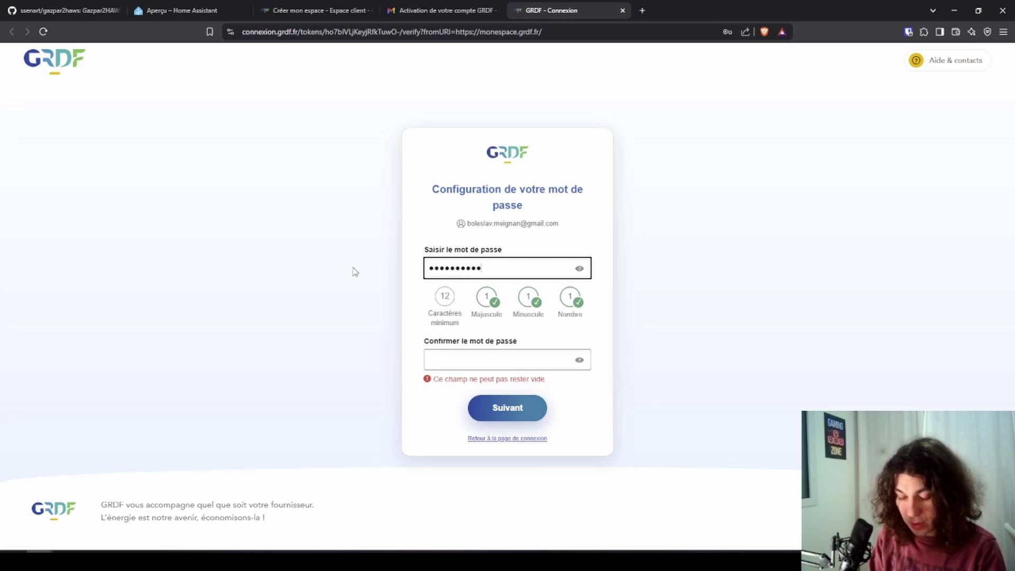
text(•••••••)
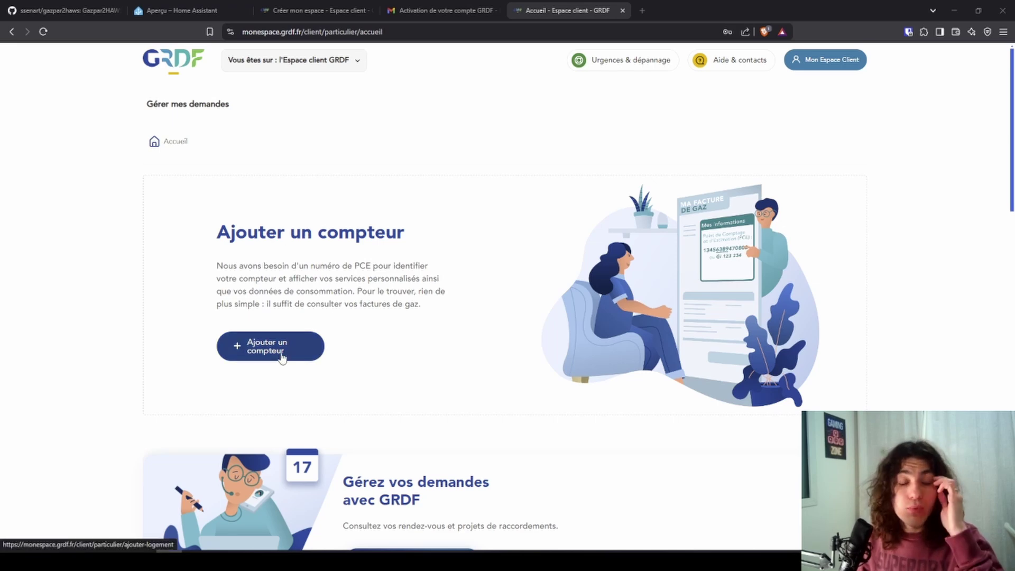
Start adding a gas meter to the GRDF customer space and review the consumption data on its home page.
double_click(363, 266)
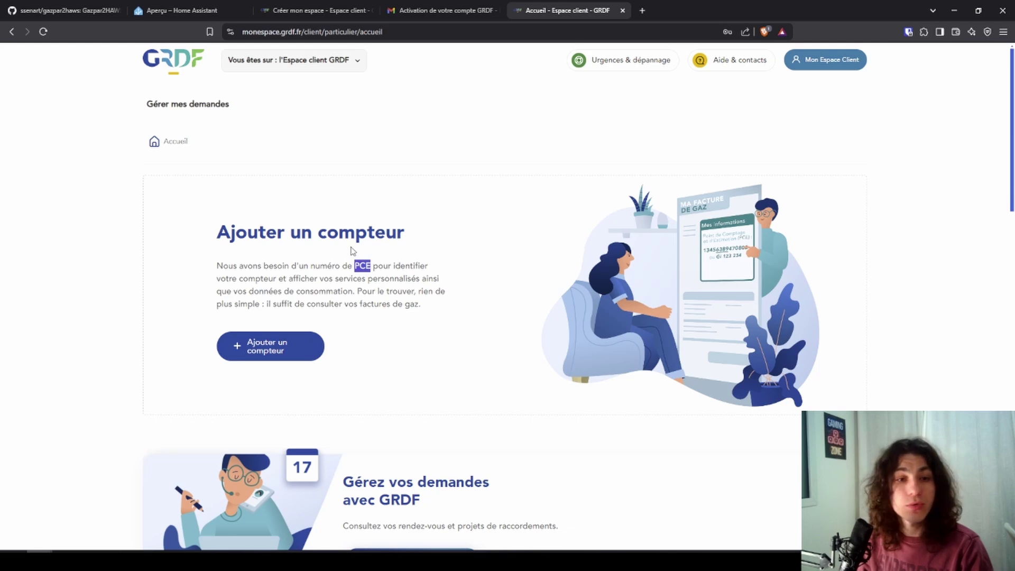
click(265, 349)
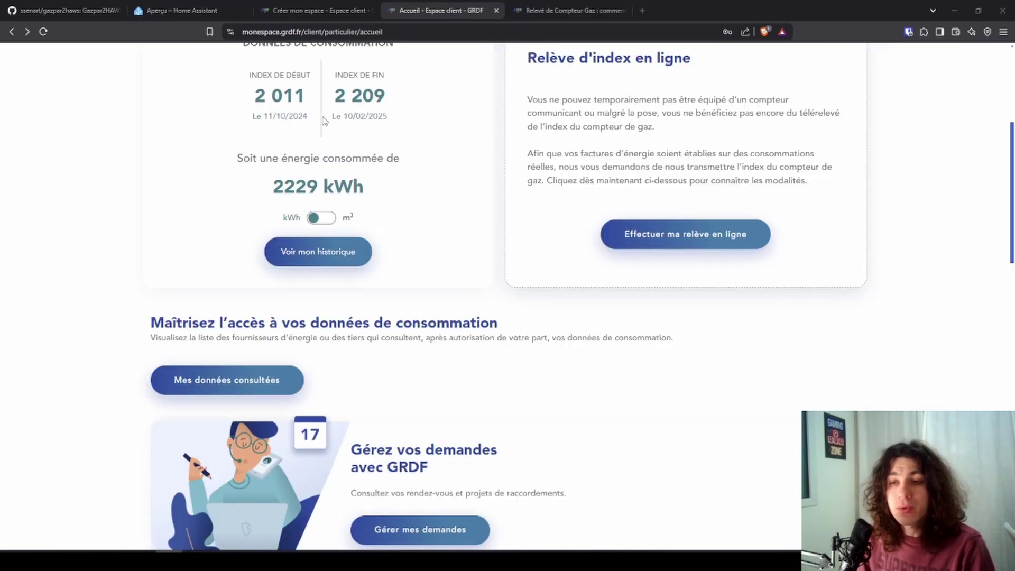
scroll(1012, 197, down, 1)
drag(1012, 197, 1012, 179)
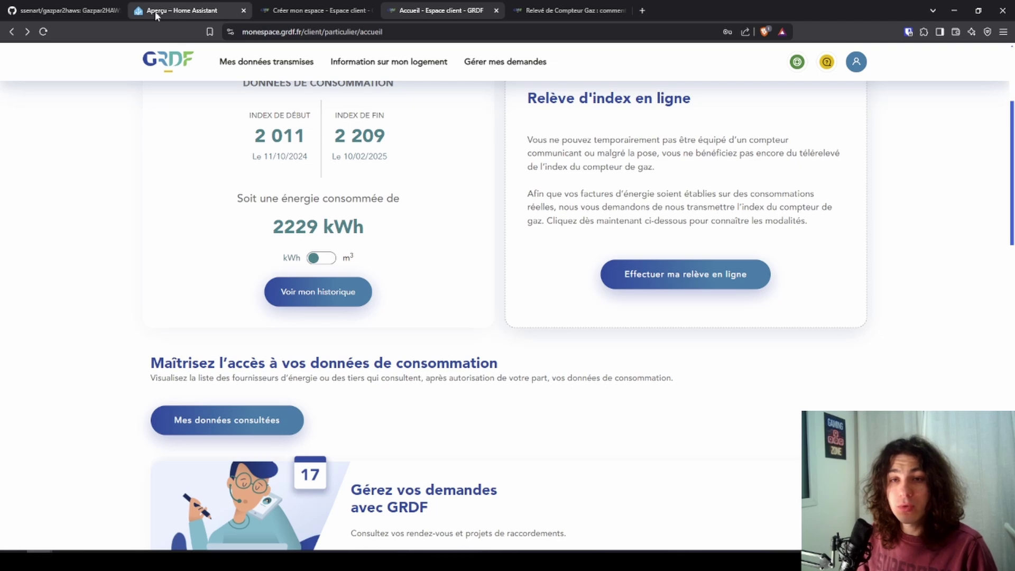
click(73, 5)
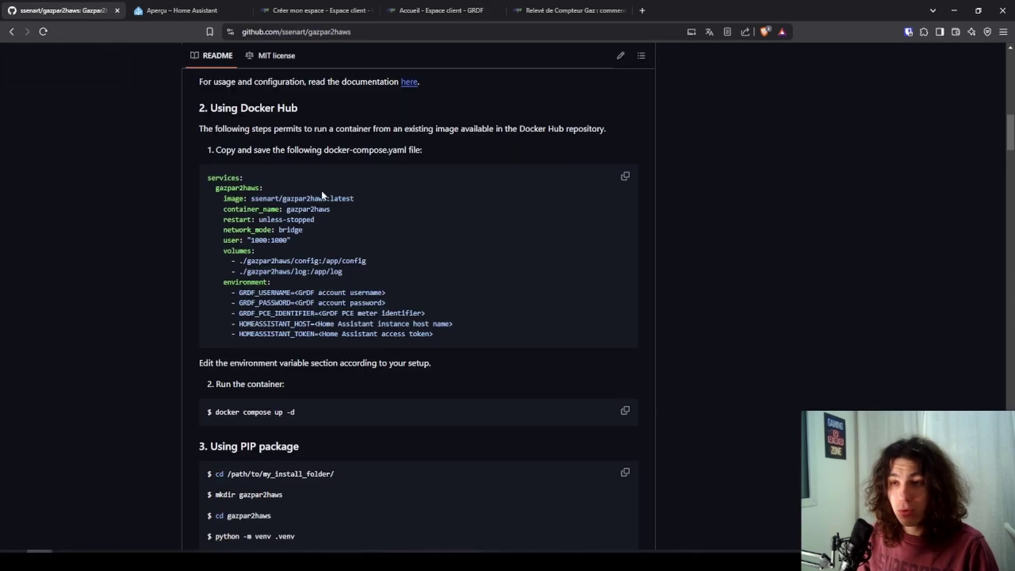
scroll(324, 198, up, 4)
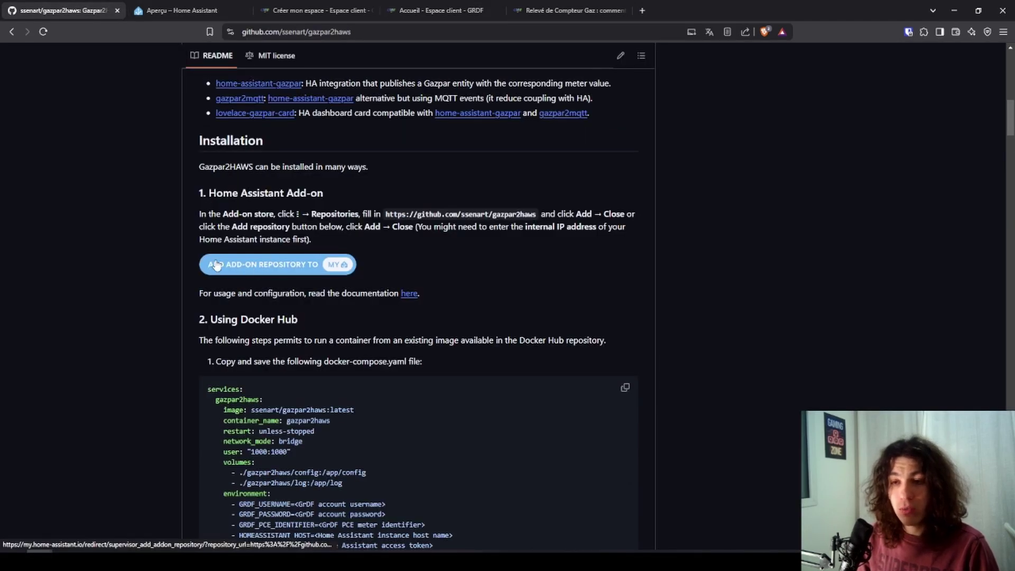
click(330, 266)
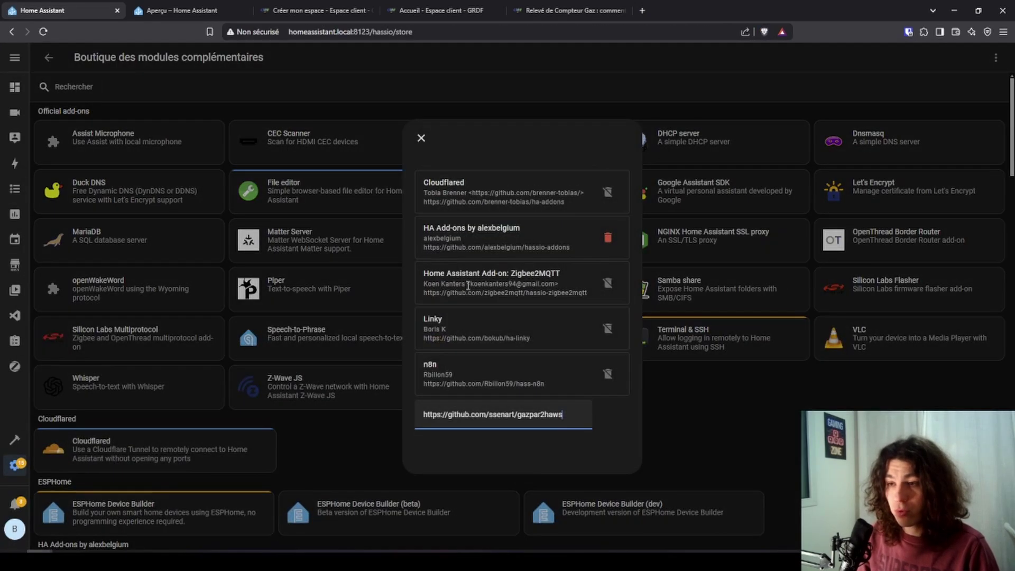
key(Return)
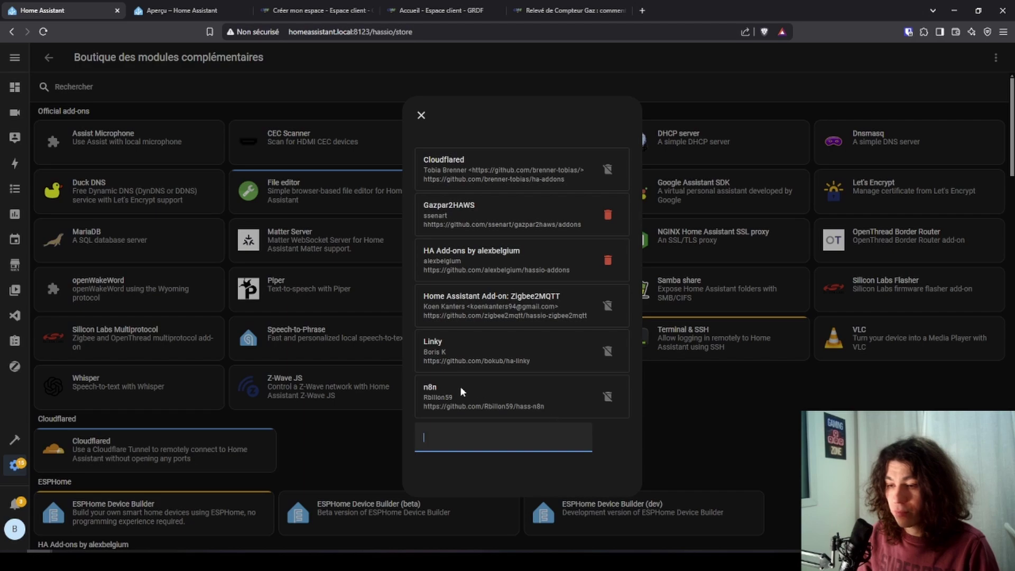
click(718, 392)
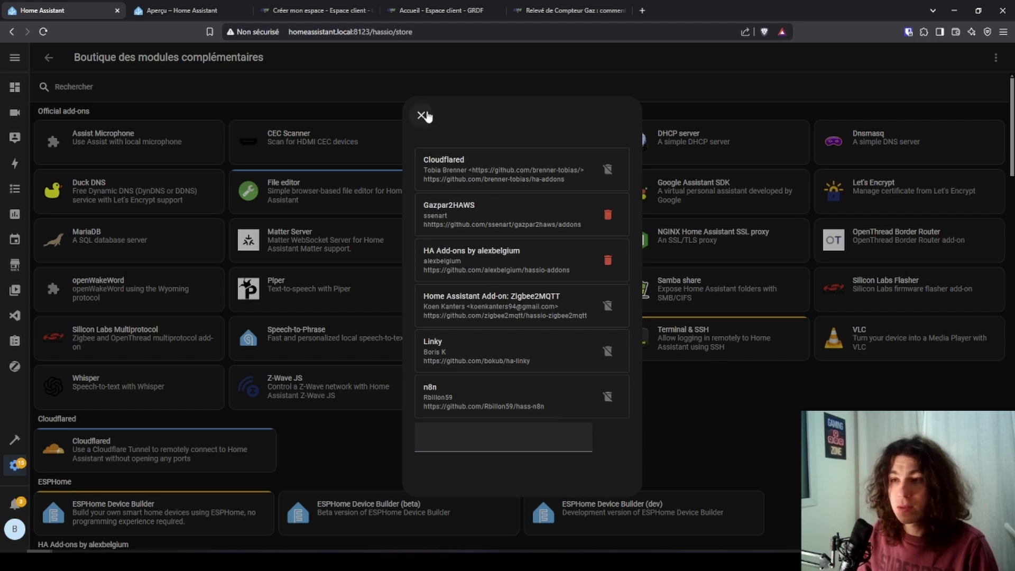
click(421, 115)
click(44, 32)
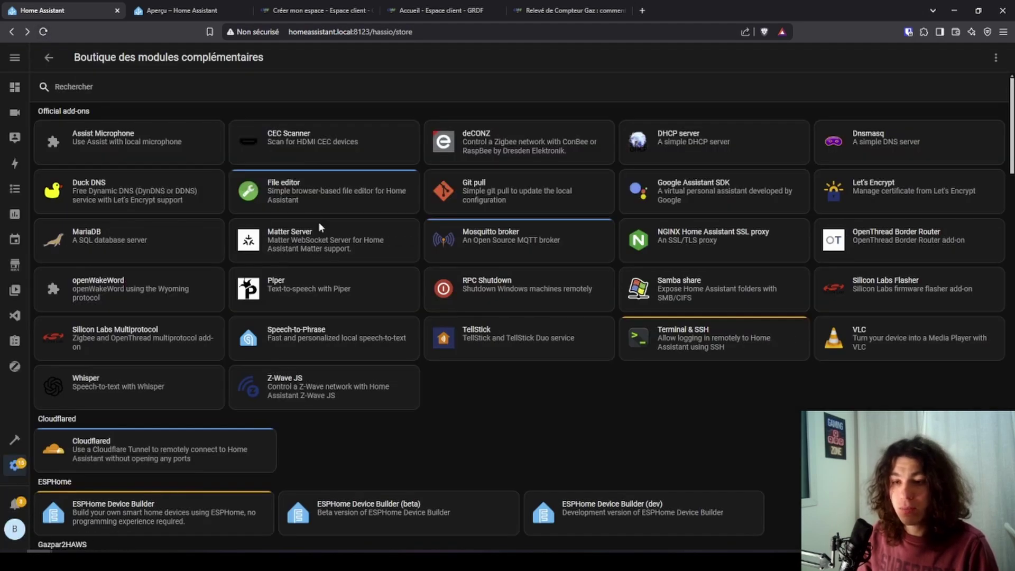
Search the add-on store for "gaz" and install the Gazpar2HAWS add-on.
scroll(344, 295, down, 12)
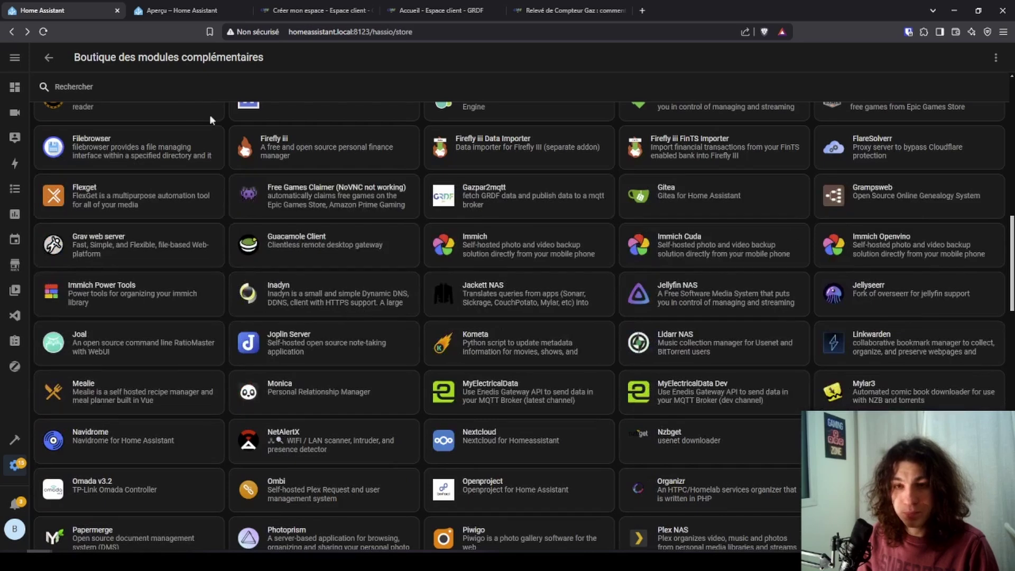
click(141, 91)
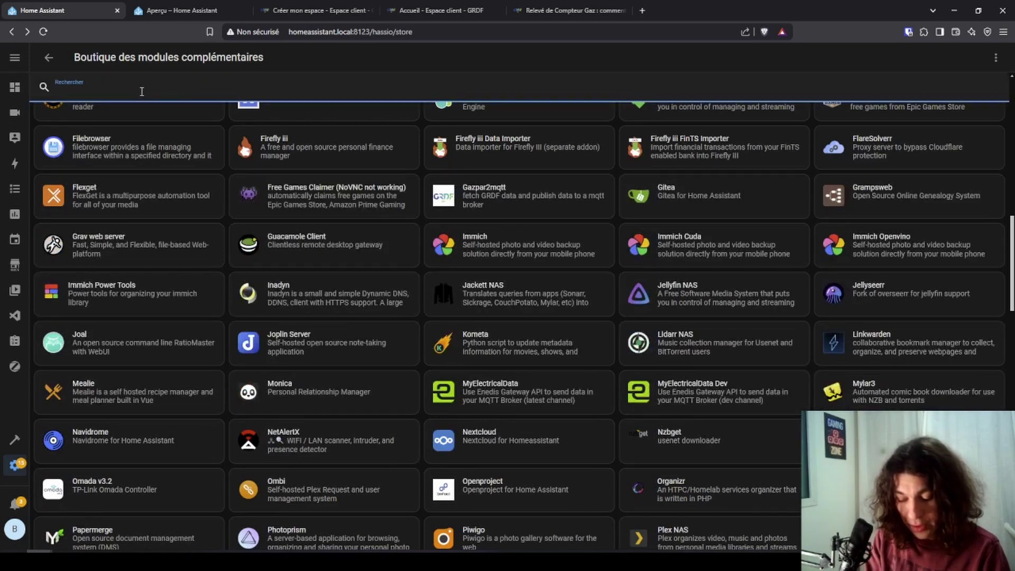
text(gaz)
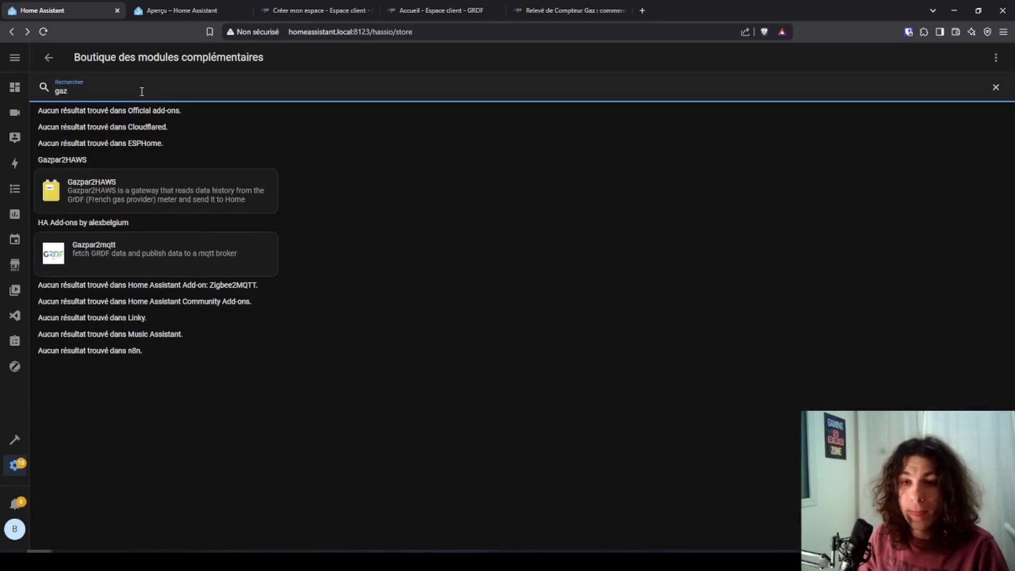
click(101, 194)
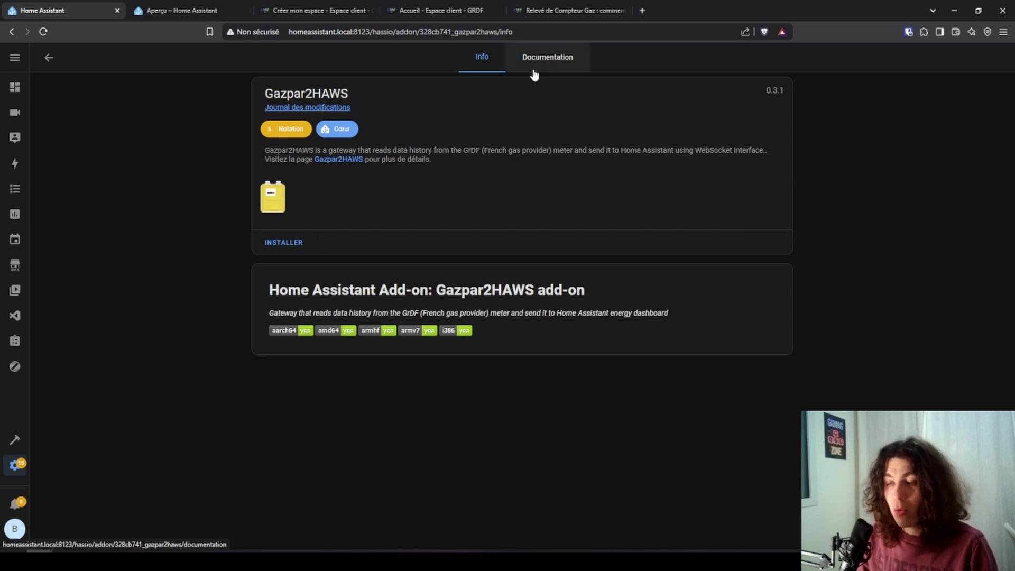
click(307, 242)
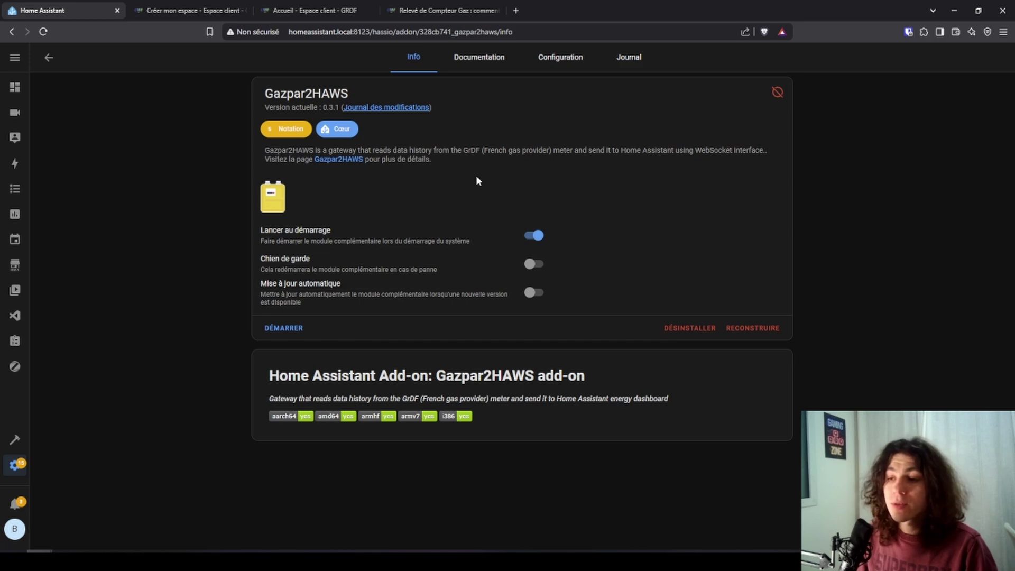
Open the Gazpar2HAWS add-on's configuration and examine its scan_interval option.
click(561, 69)
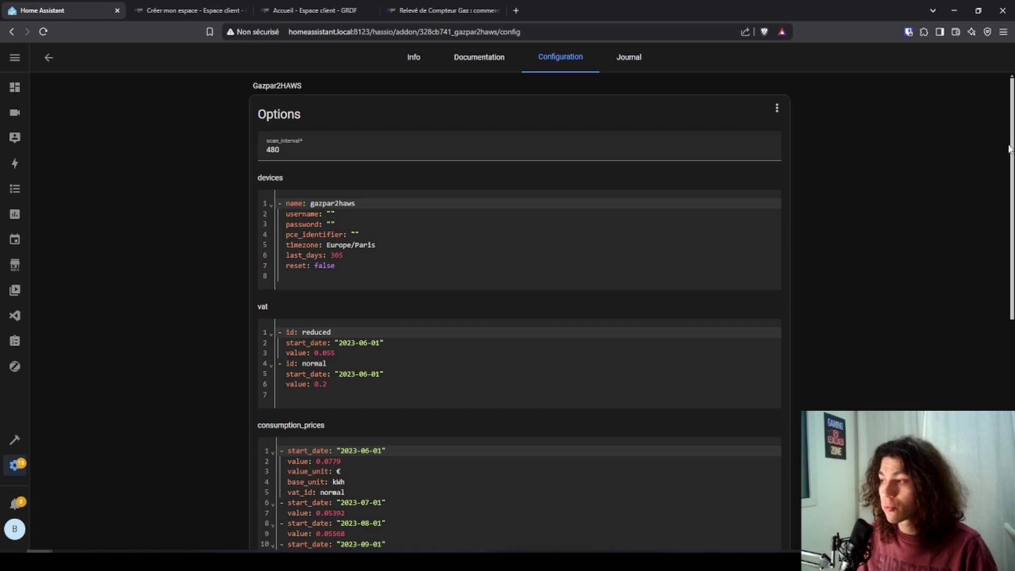
mouse_move(1010, 147)
mouse_down()
mouse_move(1010, 260)
mouse_move(1005, 143)
mouse_up()
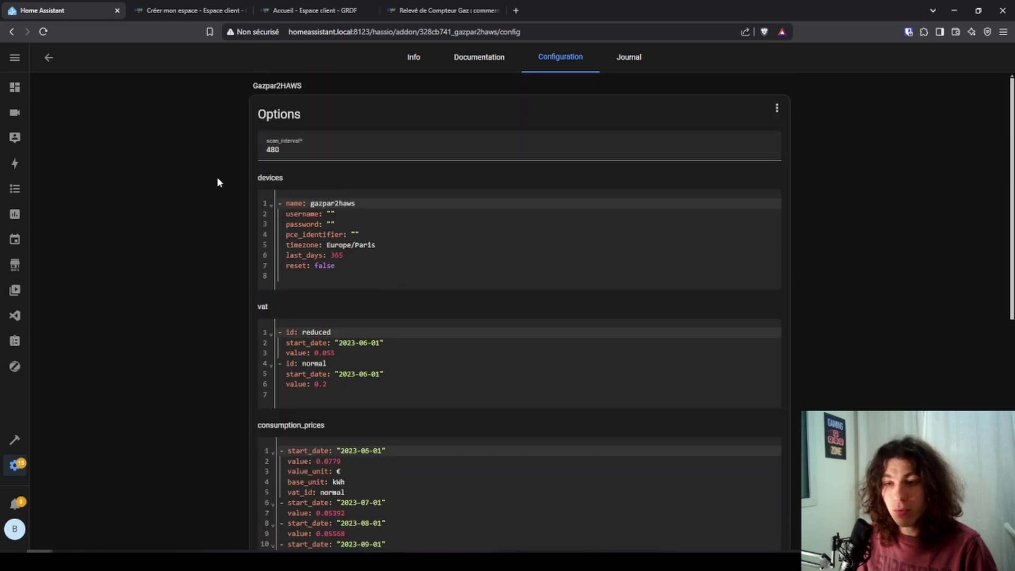
drag(296, 150, 242, 149)
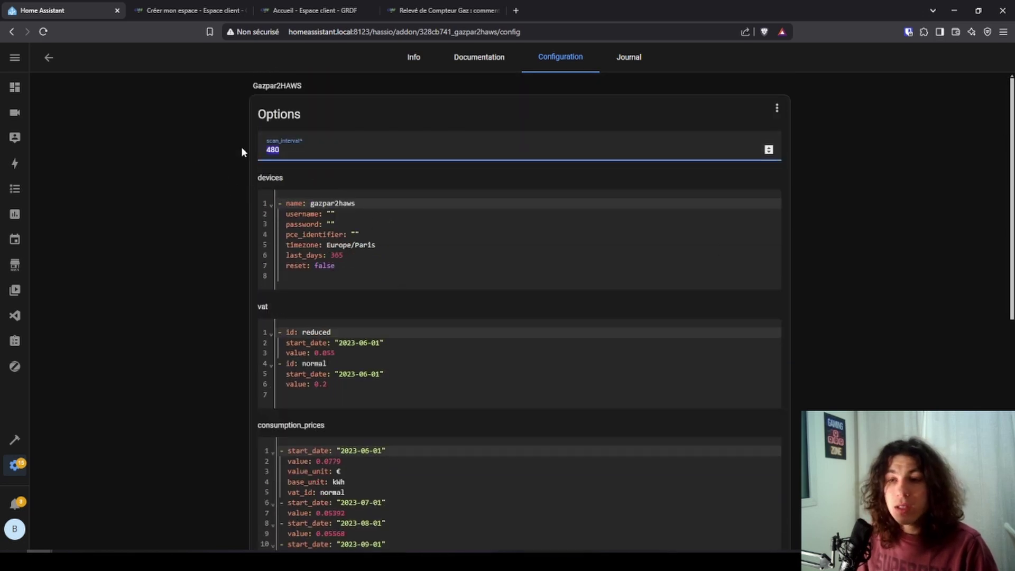
click(304, 152)
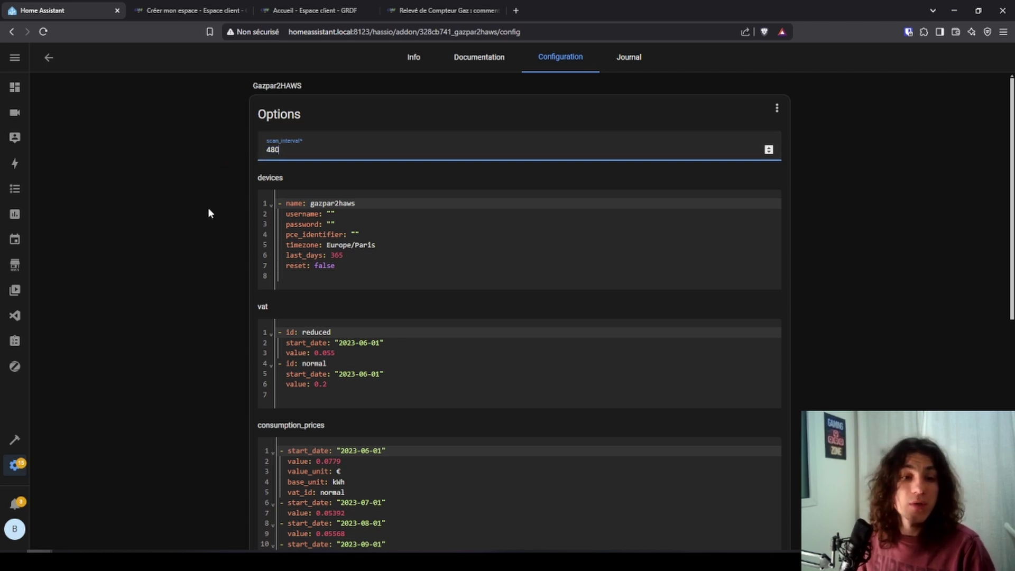
mouse_move(297, 148)
mouse_down()
mouse_move(239, 149)
mouse_move(288, 151)
mouse_up()
click(239, 150)
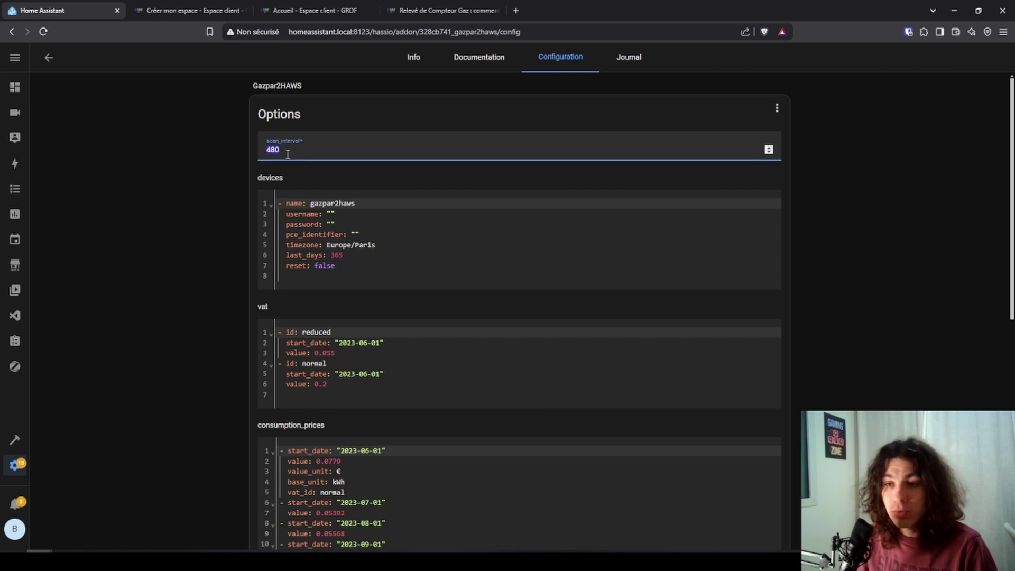
click(244, 173)
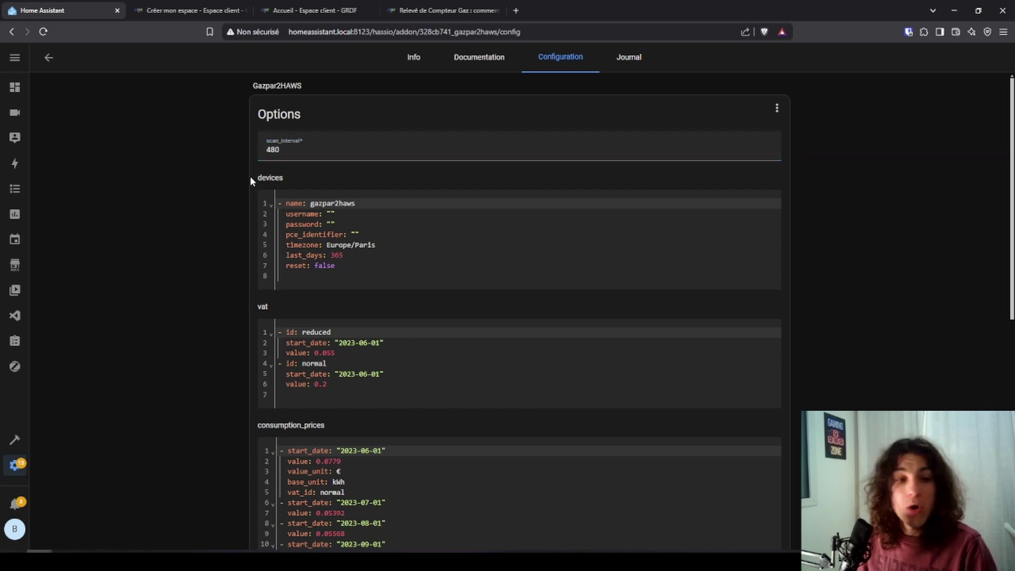
Examine the devices option, in particular its username, password and pce_identifier fields.
click(277, 149)
click(249, 170)
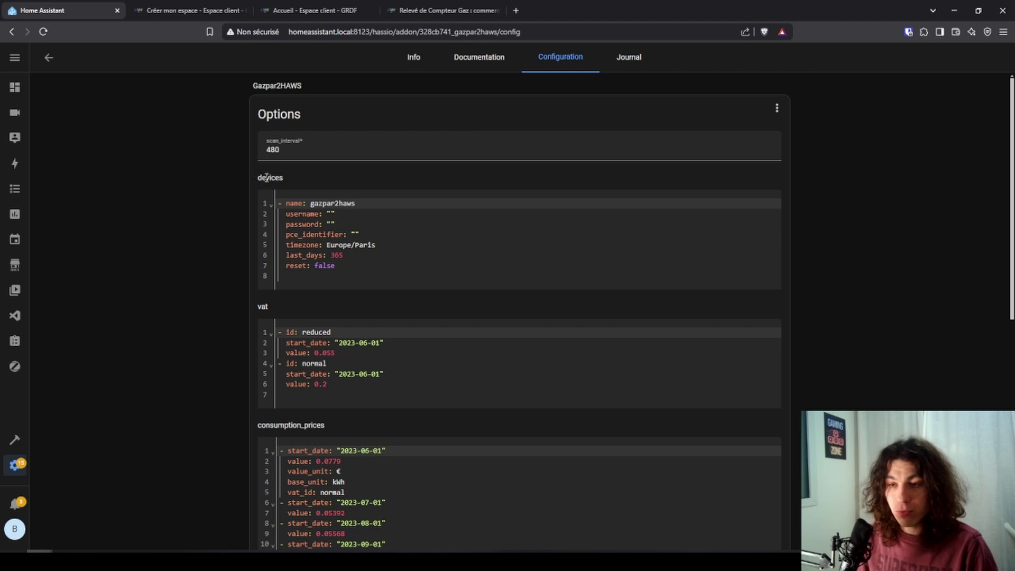
scroll(280, 135, down, 1)
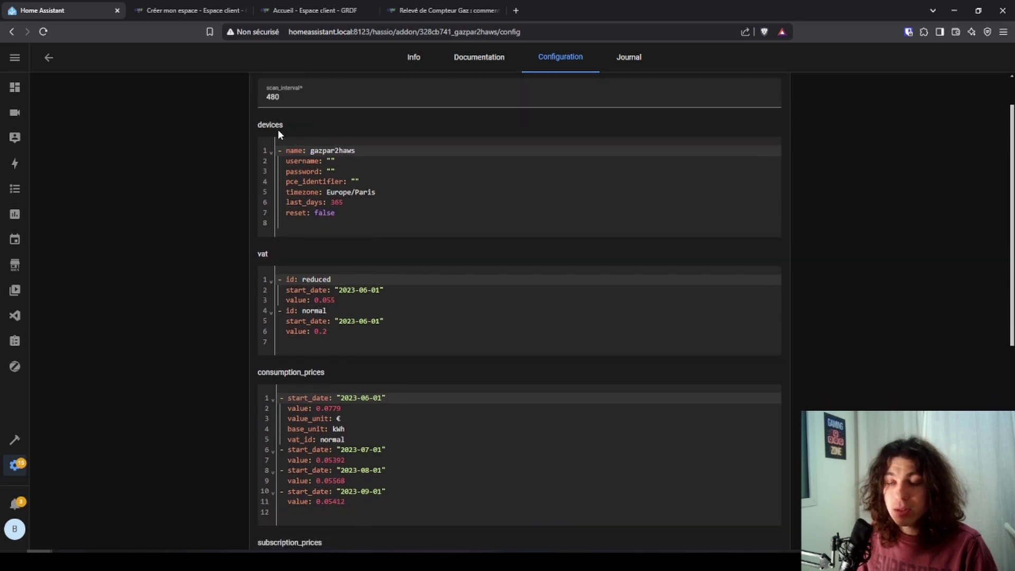
click(365, 213)
double_click(297, 160)
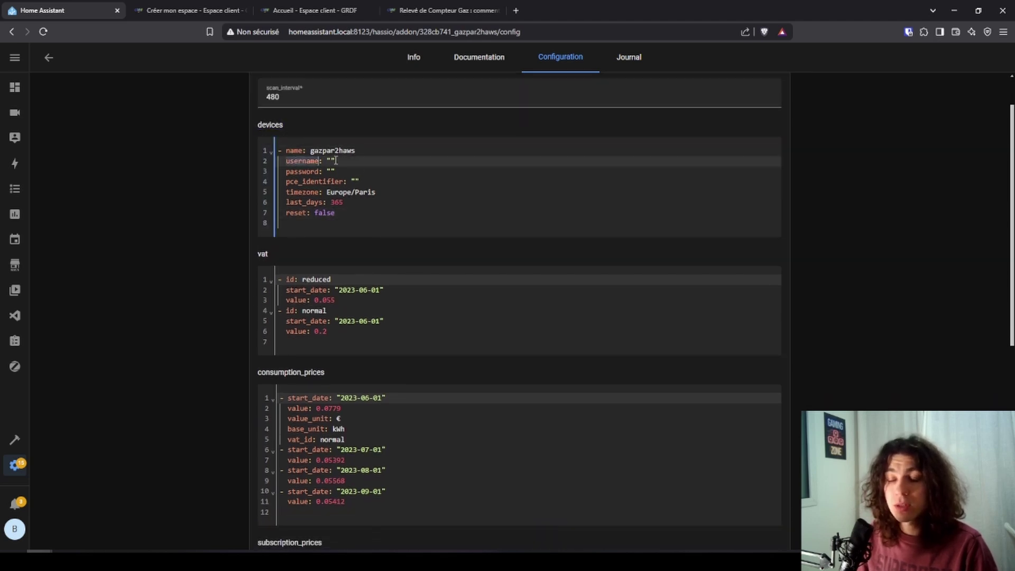
click(389, 172)
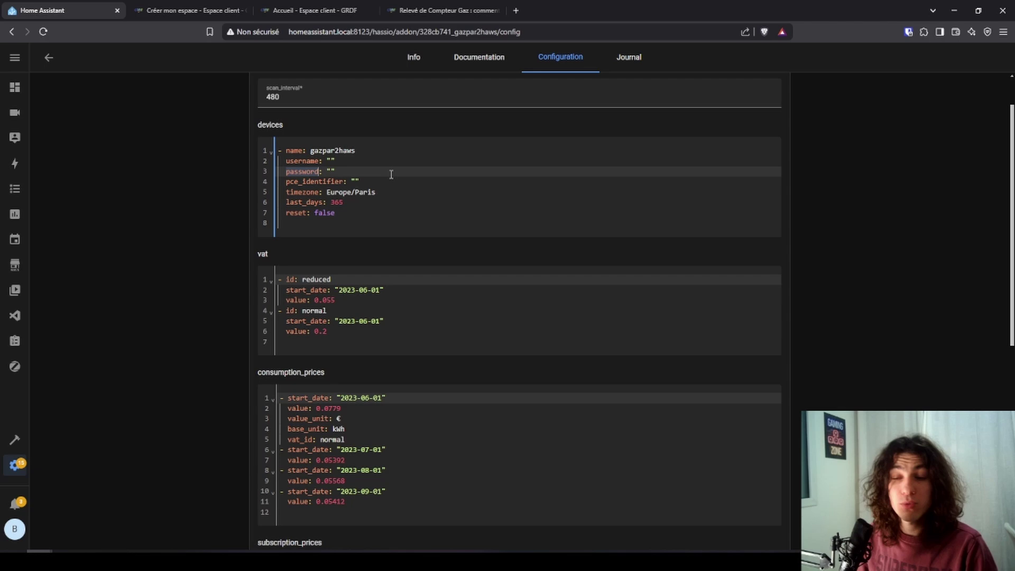
double_click(324, 182)
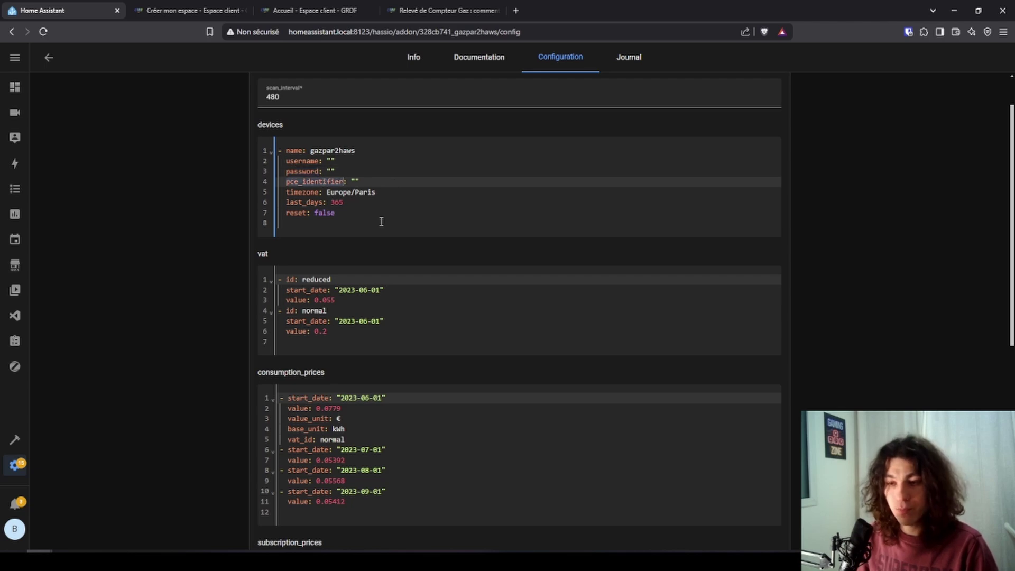
scroll(381, 221, down, 3)
scroll(215, 250, down, 5)
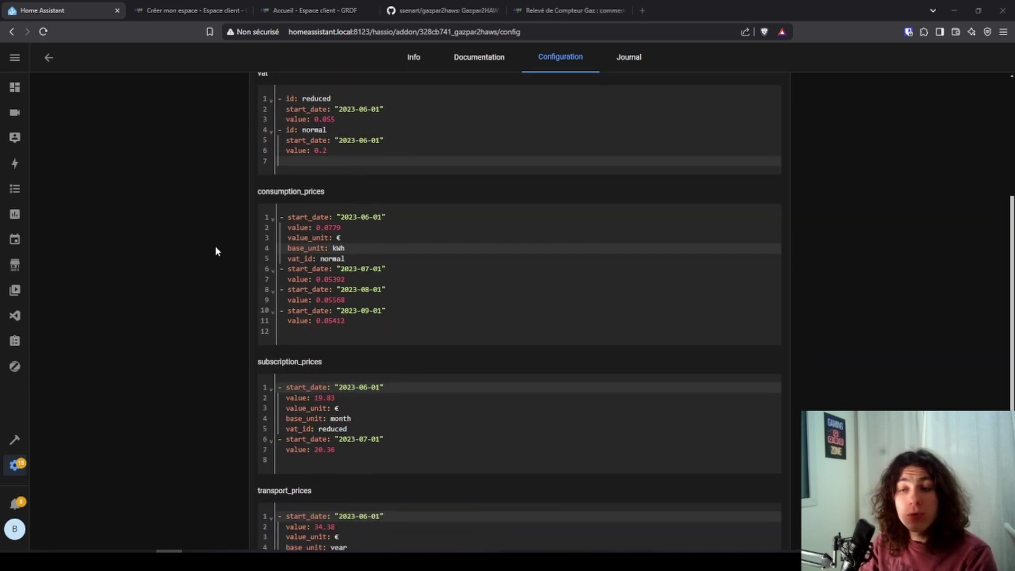
Examine the vat option's reduced and normal entries and their rate values.
scroll(213, 247, up, 6)
scroll(211, 245, down, 2)
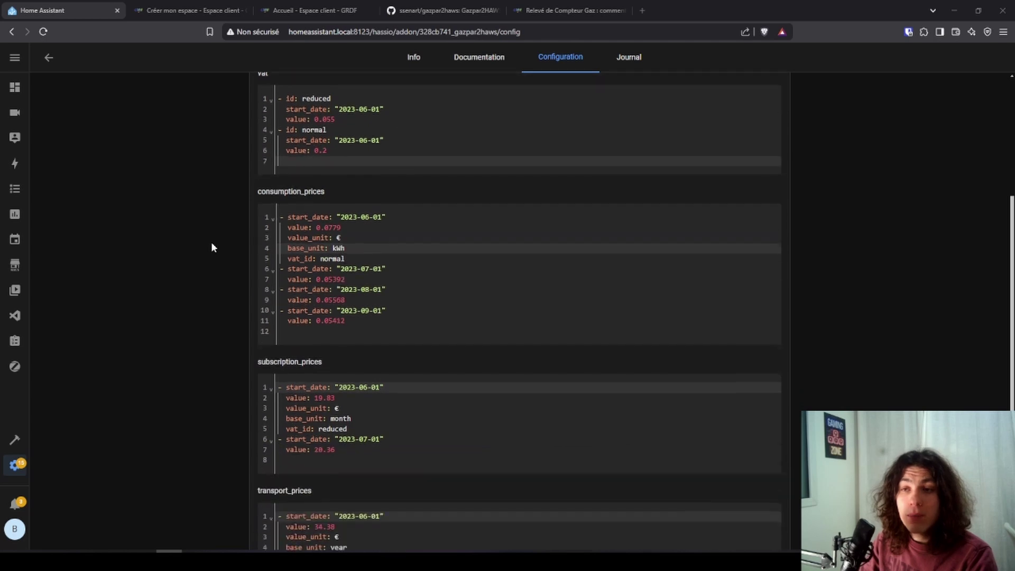
scroll(249, 248, up, 3)
scroll(279, 218, down, 1)
double_click(267, 180)
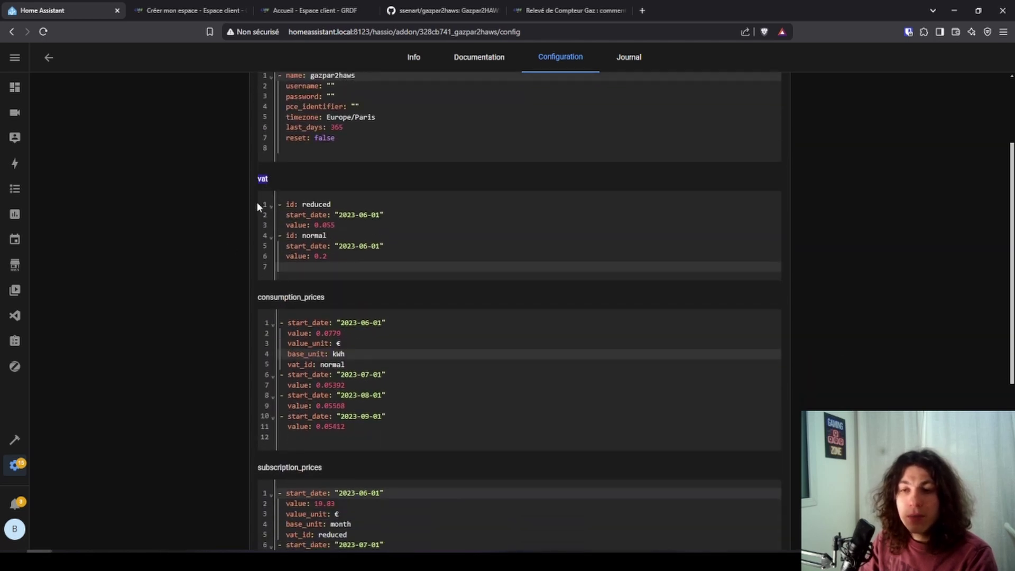
double_click(320, 204)
click(333, 224)
drag(334, 224, 314, 226)
click(333, 224)
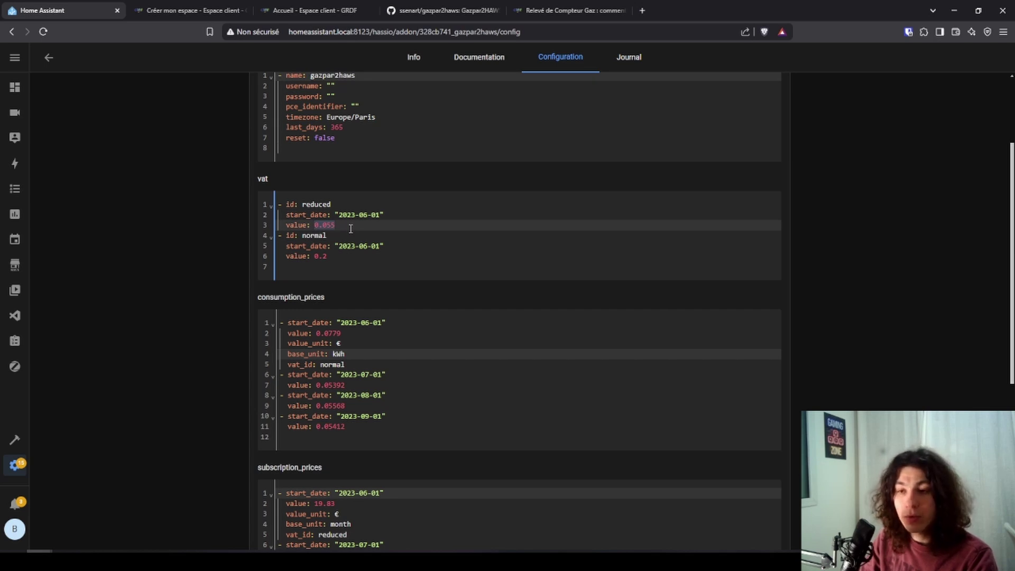
click(311, 237)
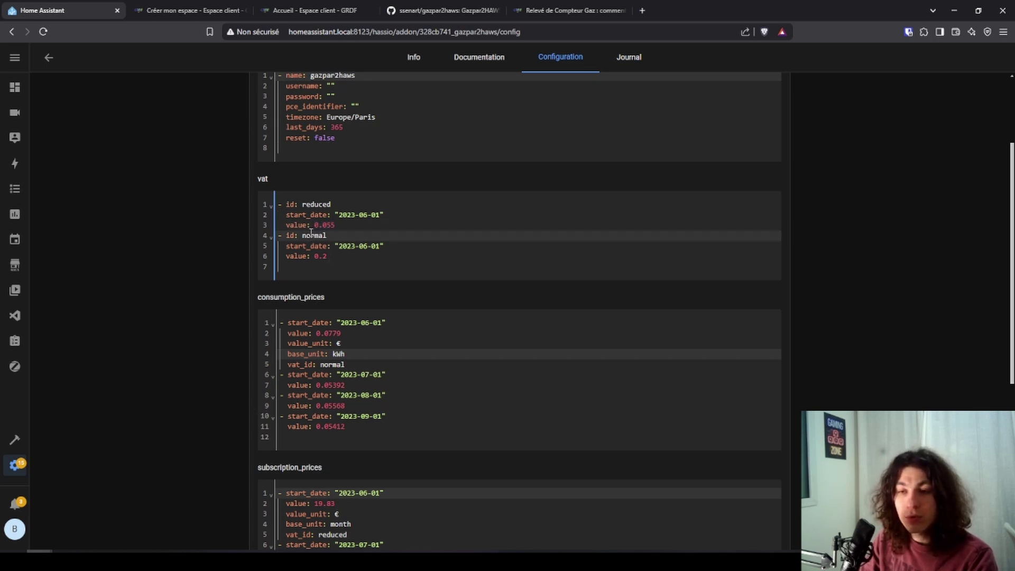
drag(343, 256, 278, 242)
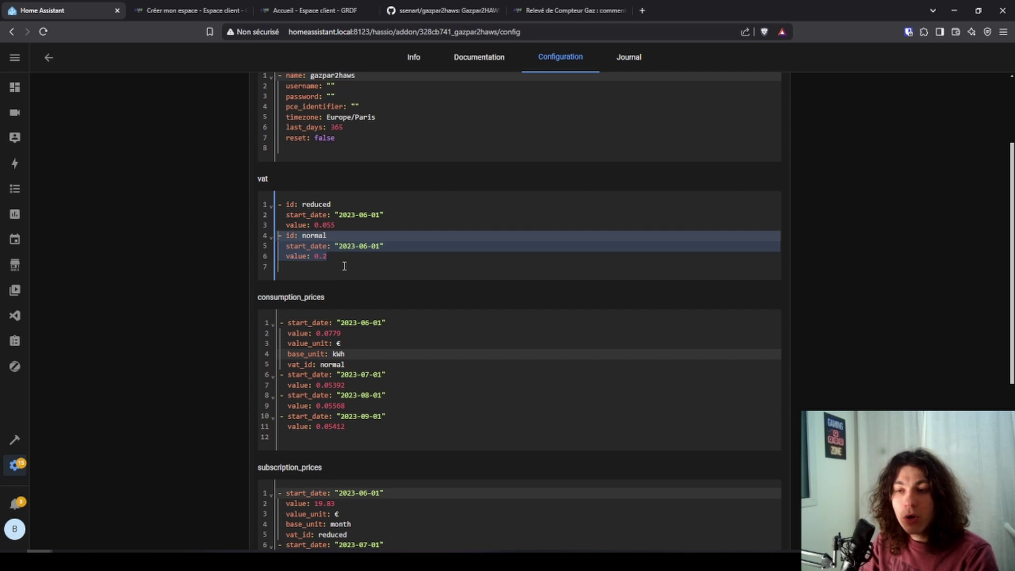
Set the value of both the reduced and the normal VAT entries to 0.
drag(313, 225, 335, 224)
text(0)
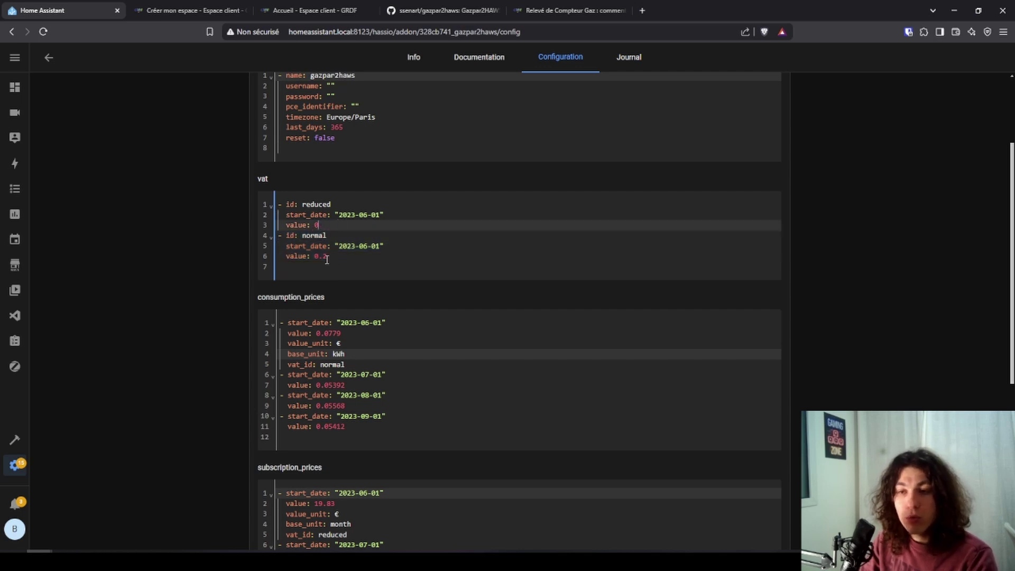
click(327, 259)
key(BackSpace)
key(BackSpace)
Set the first consumption_prices value to 0.0744 and check its value unit, base unit and VAT id.
scroll(301, 258, down, 1)
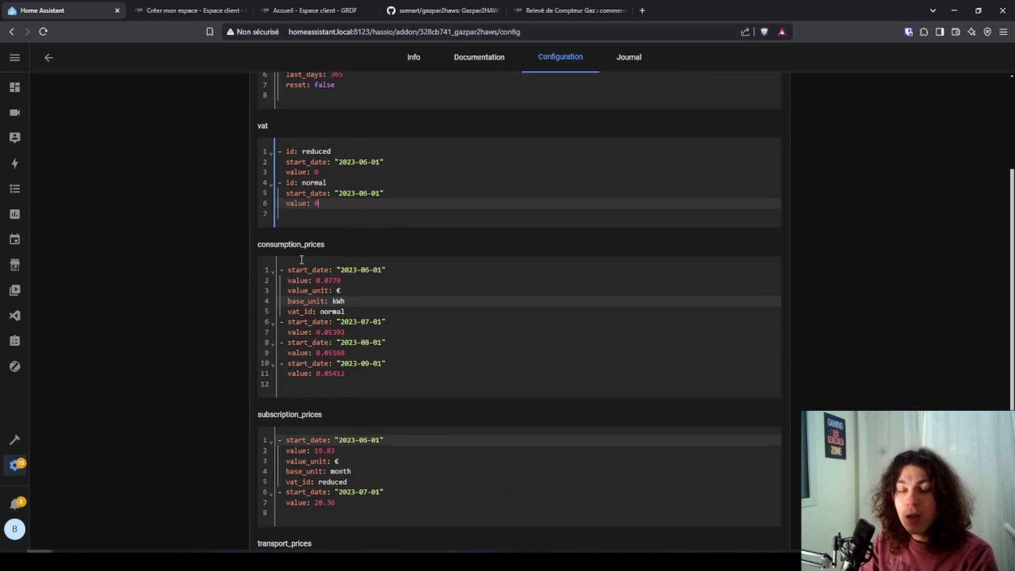
click(257, 244)
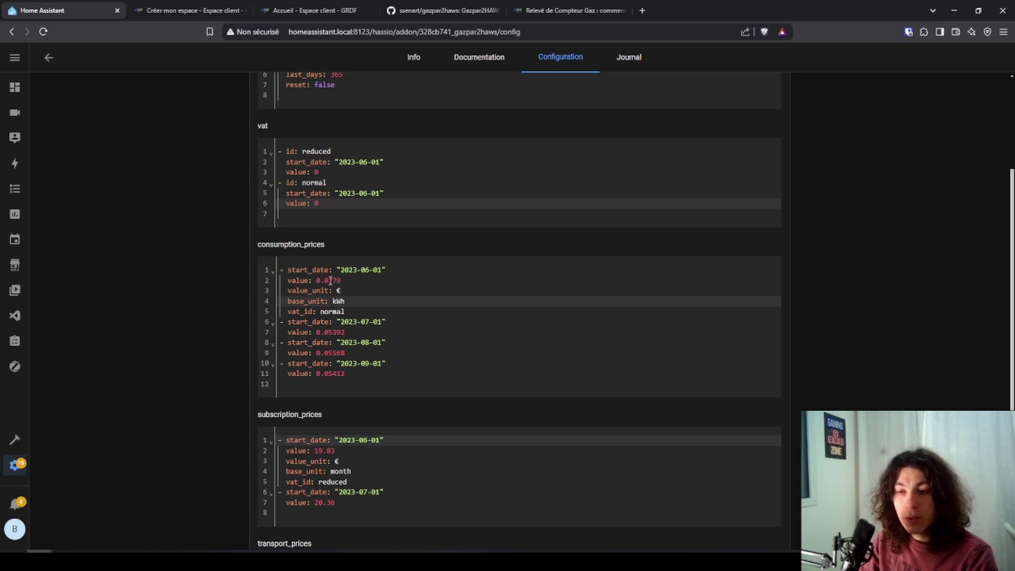
drag(329, 281, 342, 281)
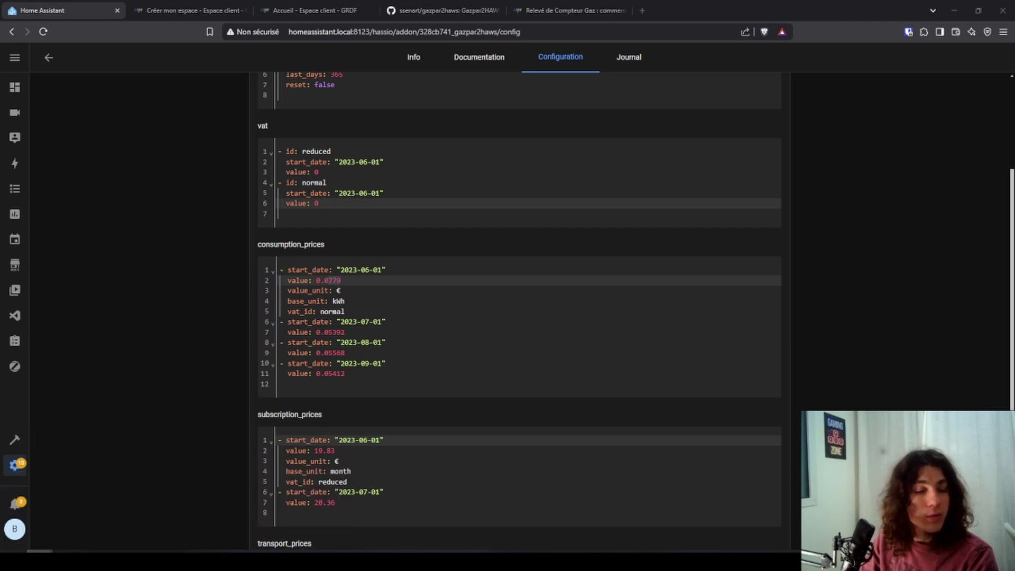
drag(328, 281, 355, 281)
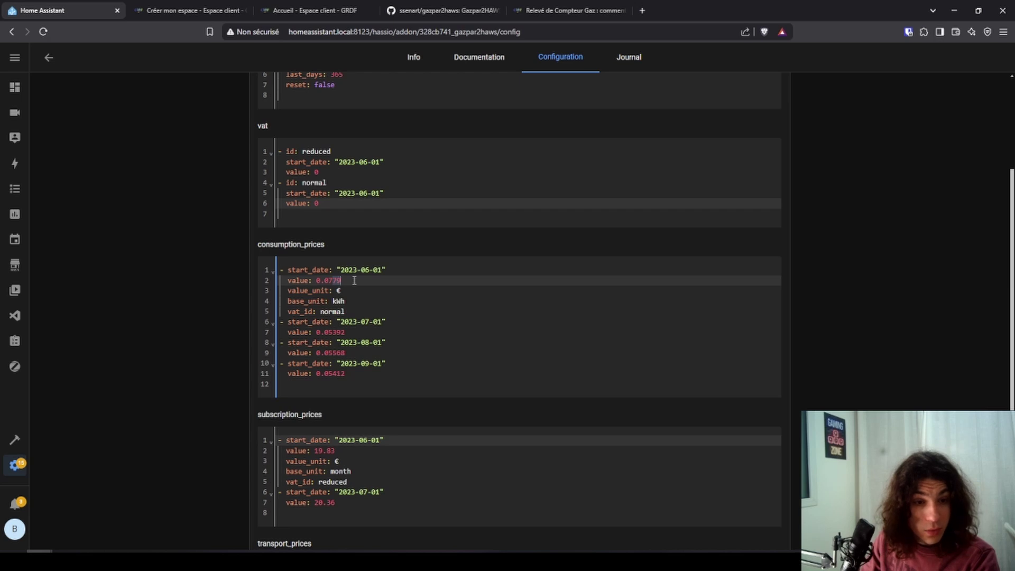
text(744)
click(341, 292)
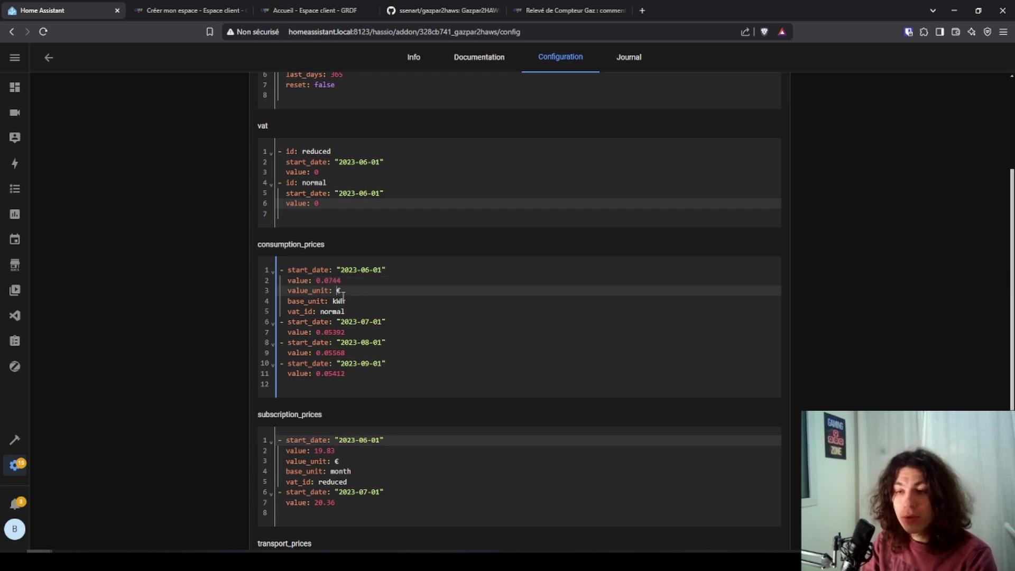
double_click(342, 300)
double_click(334, 312)
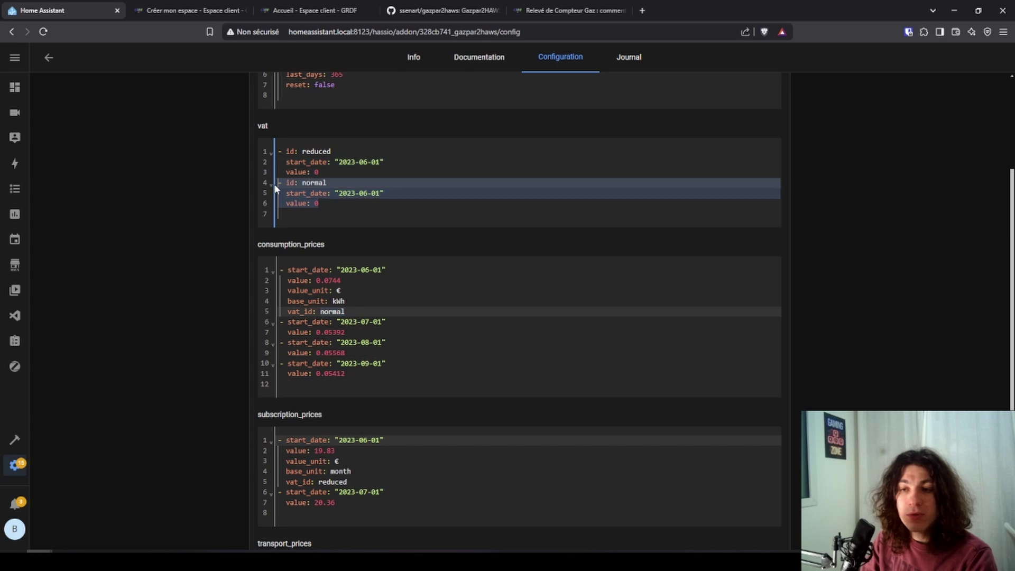
Try 0.2 as the normal VAT entry's value and return it to 0.
double_click(333, 207)
text(0.2)
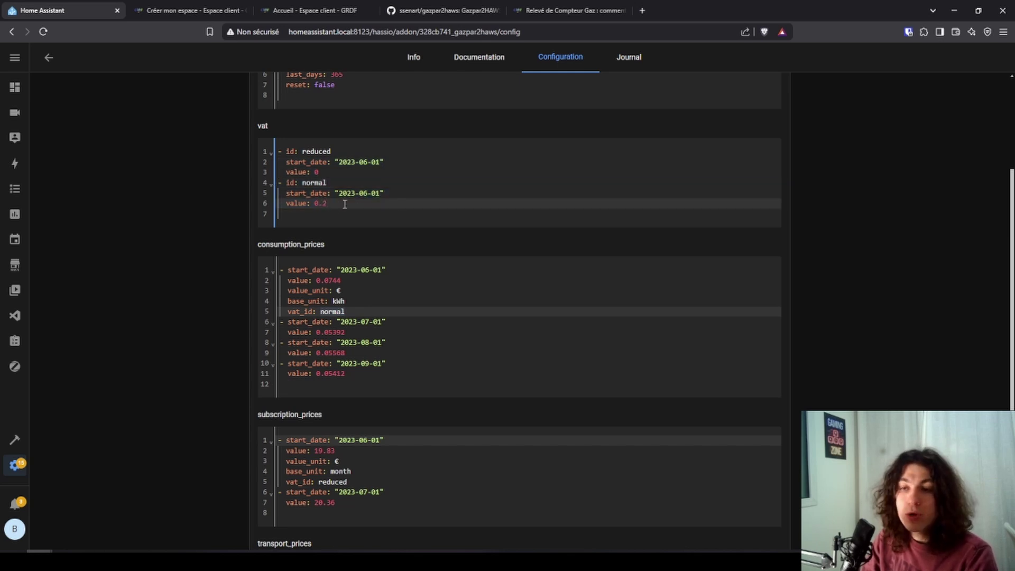
key(BackSpace)
key(BackSpace)
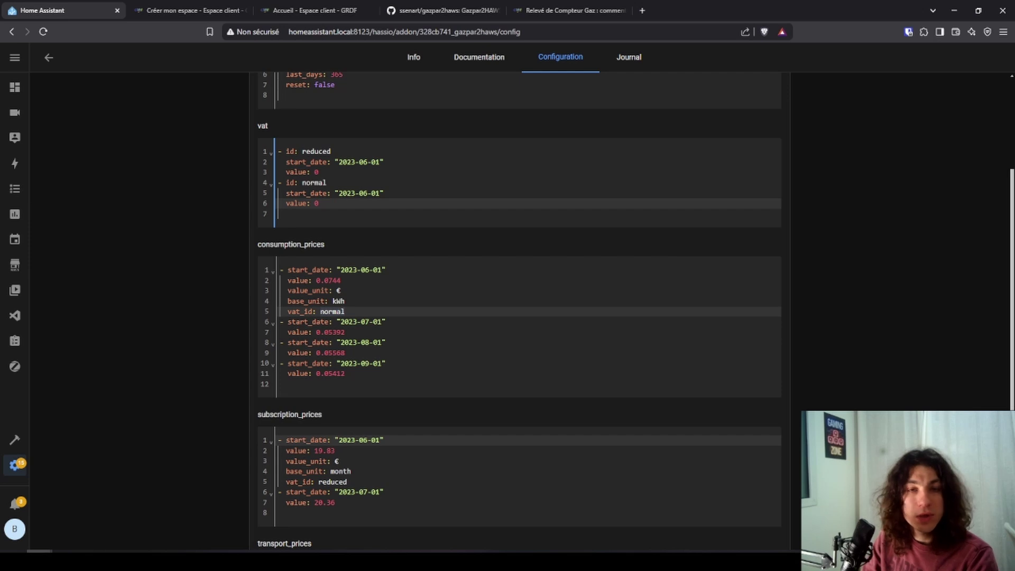
Delete the 2023-07-01, 2023-08-01 and 2023-09-01 entries from consumption_prices, including the empty line left at the end.
click(346, 311)
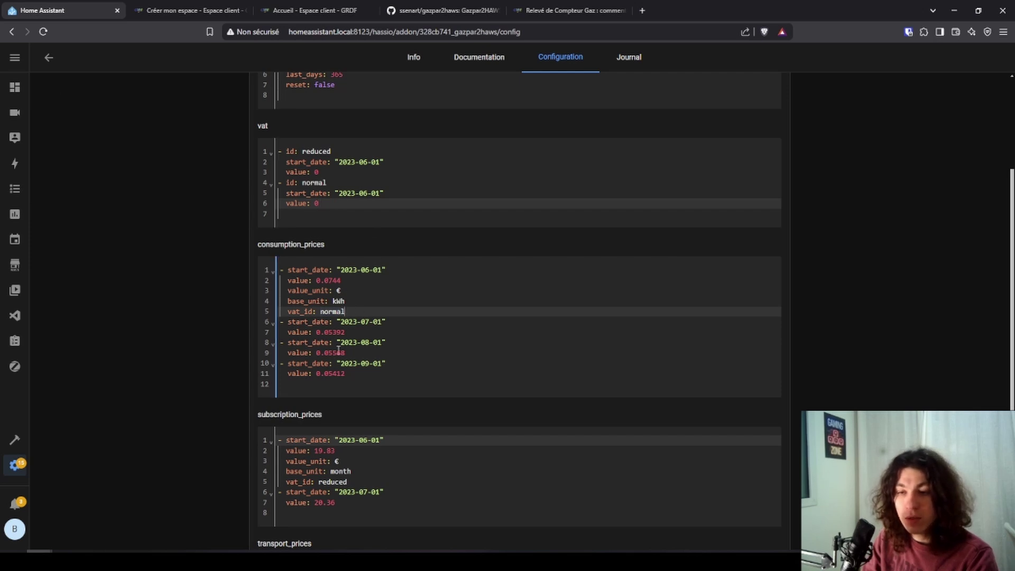
click(364, 330)
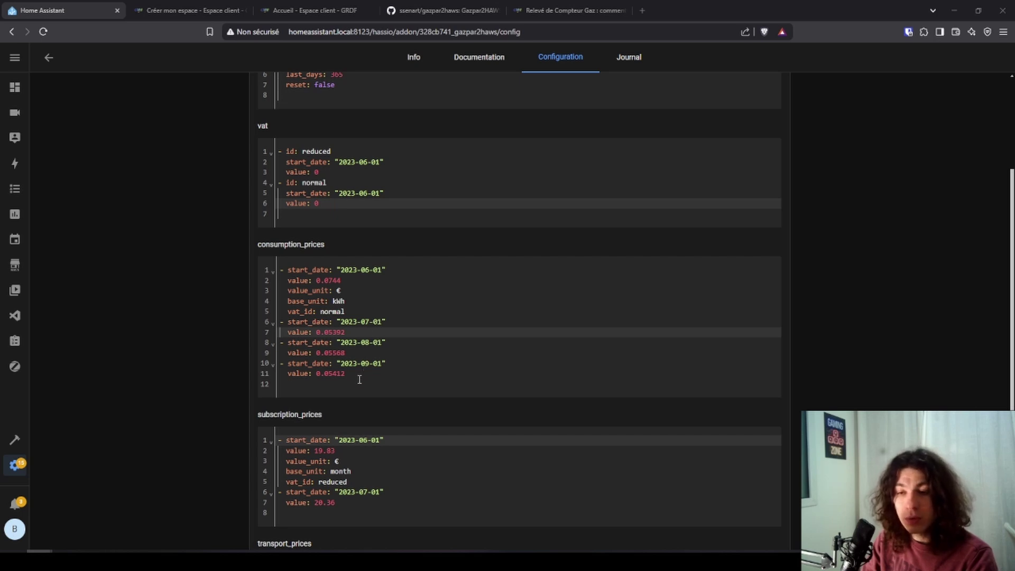
drag(341, 322, 381, 324)
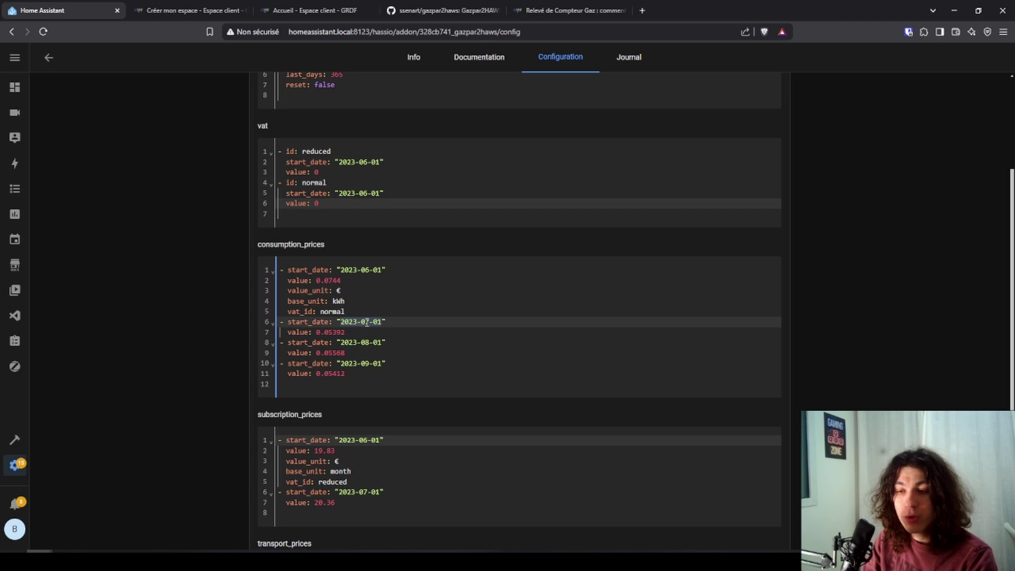
triple_click(367, 320)
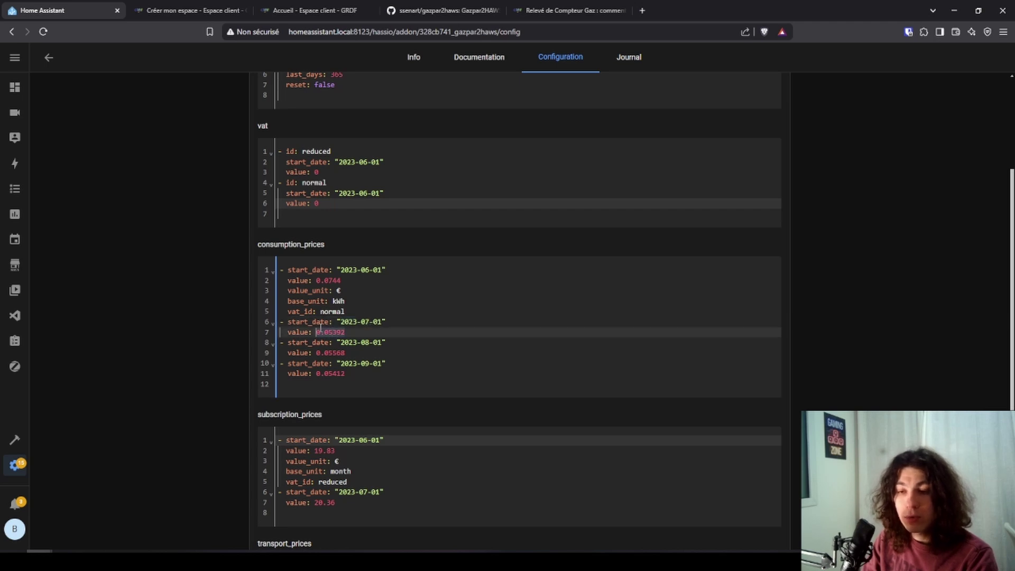
drag(362, 375, 256, 322)
key(BackSpace)
key(BackSpace)
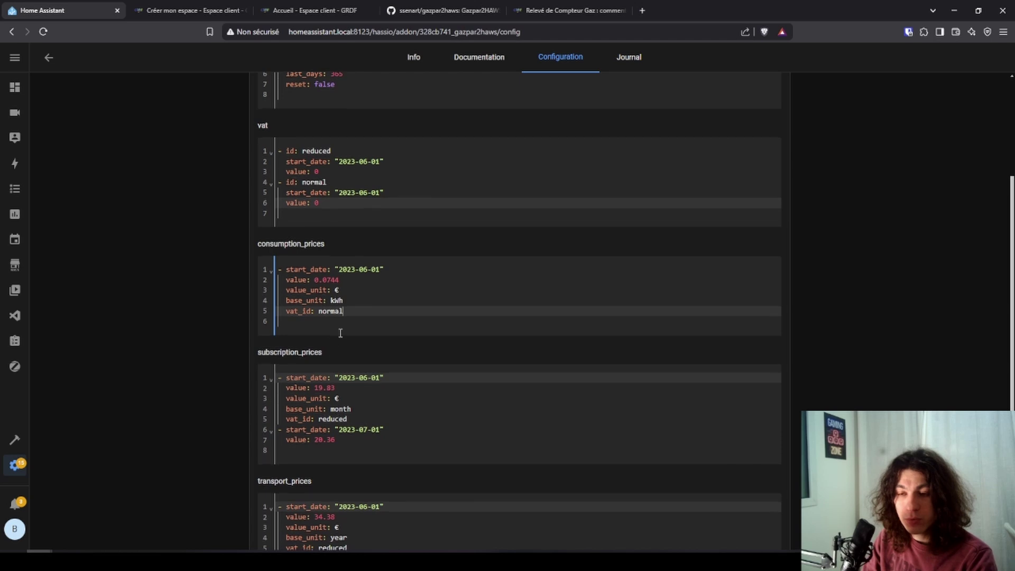
scroll(339, 333, down, 1)
click(347, 277)
key(BackSpace)
Set the first subscription_prices value to 17.90 and check its value unit, base unit and VAT id.
scroll(365, 301, down, 1)
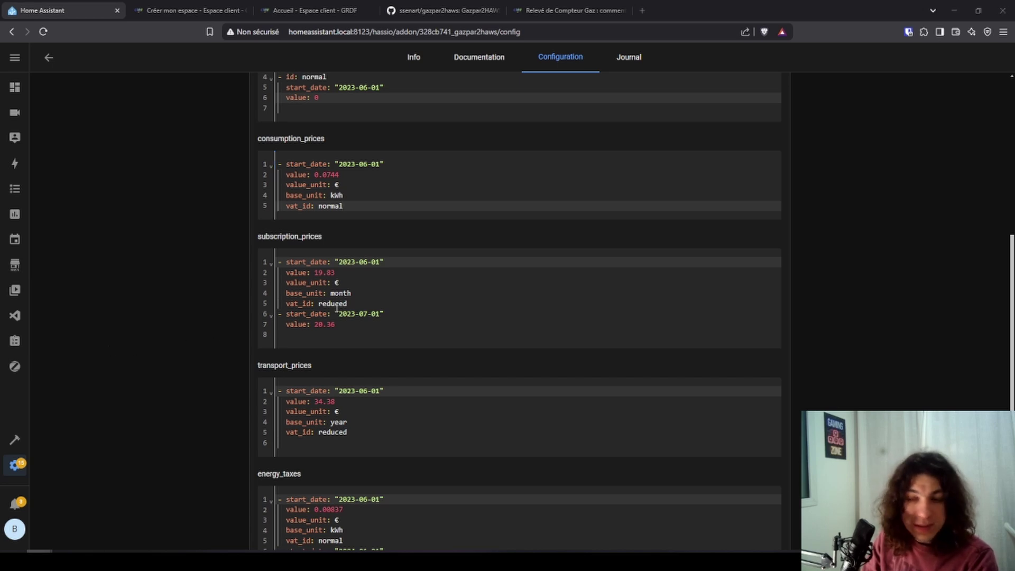
click(319, 272)
key(BackSpace)
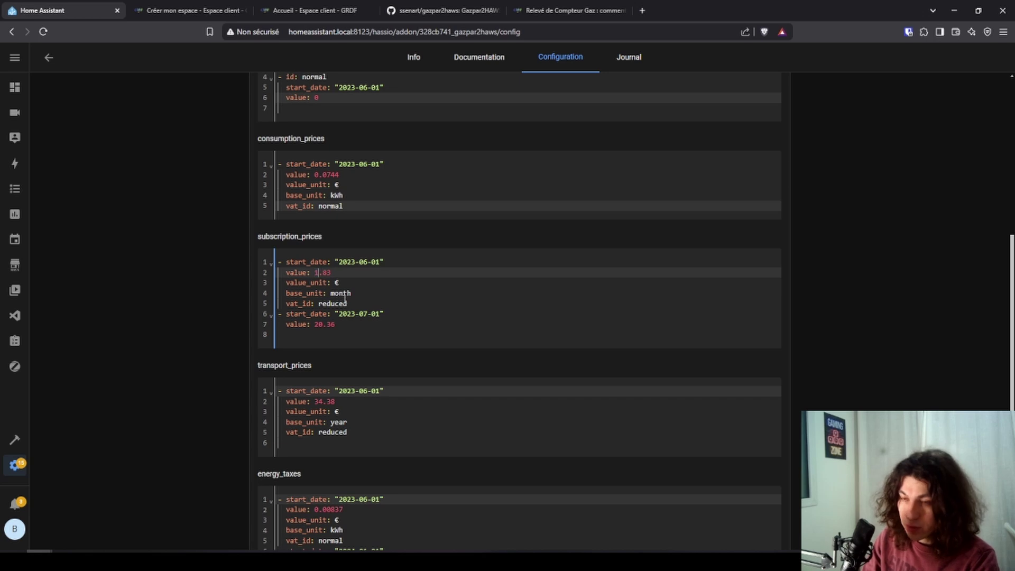
text(7)
key(BackSpace)
key(BackSpace)
text(90)
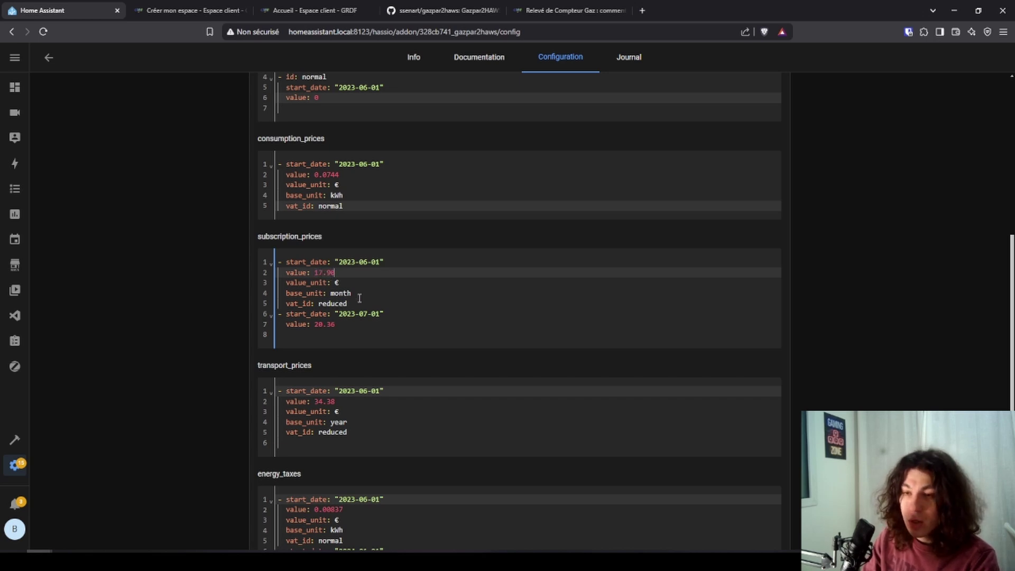
click(340, 283)
double_click(340, 293)
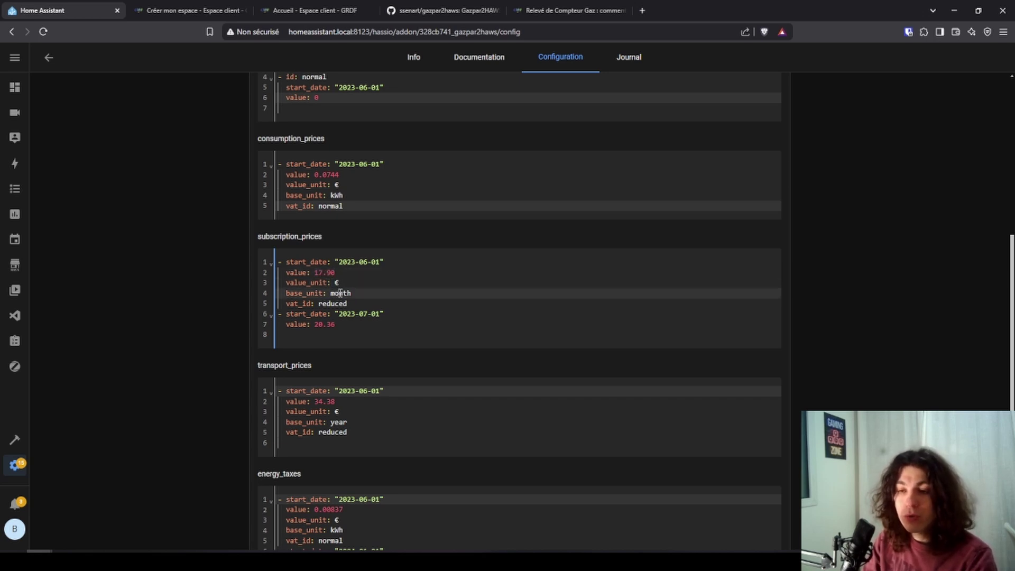
double_click(332, 303)
Delete the 2023-07-01 entry from subscription_prices.
scroll(362, 283, up, 1)
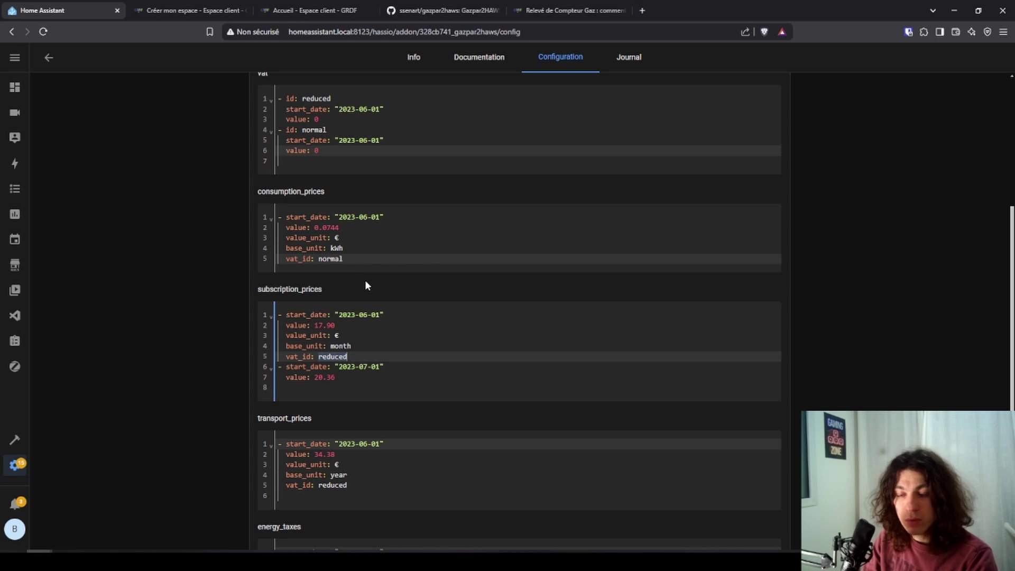
drag(362, 377, 238, 373)
click(353, 379)
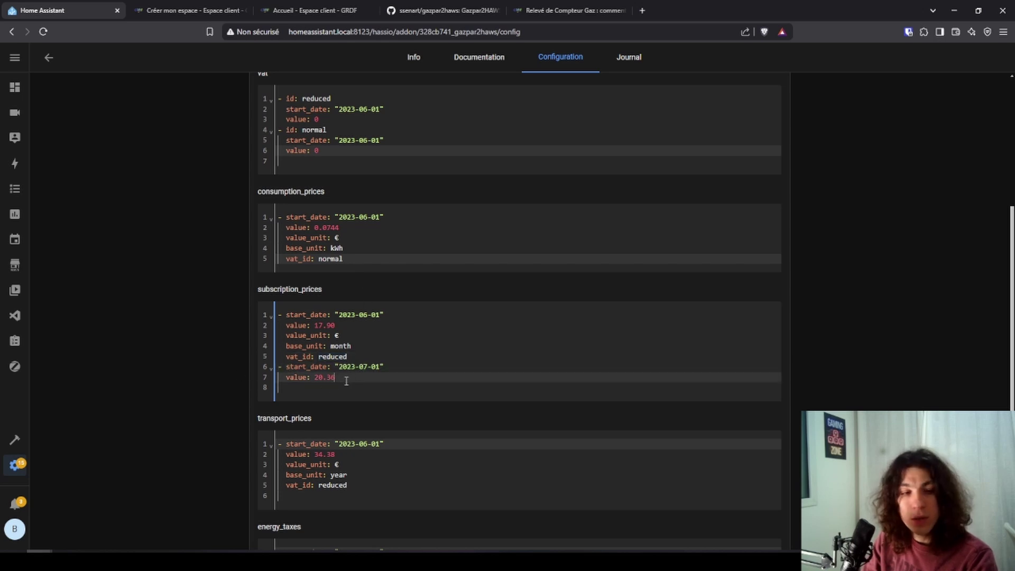
click(273, 373)
drag(272, 370, 355, 385)
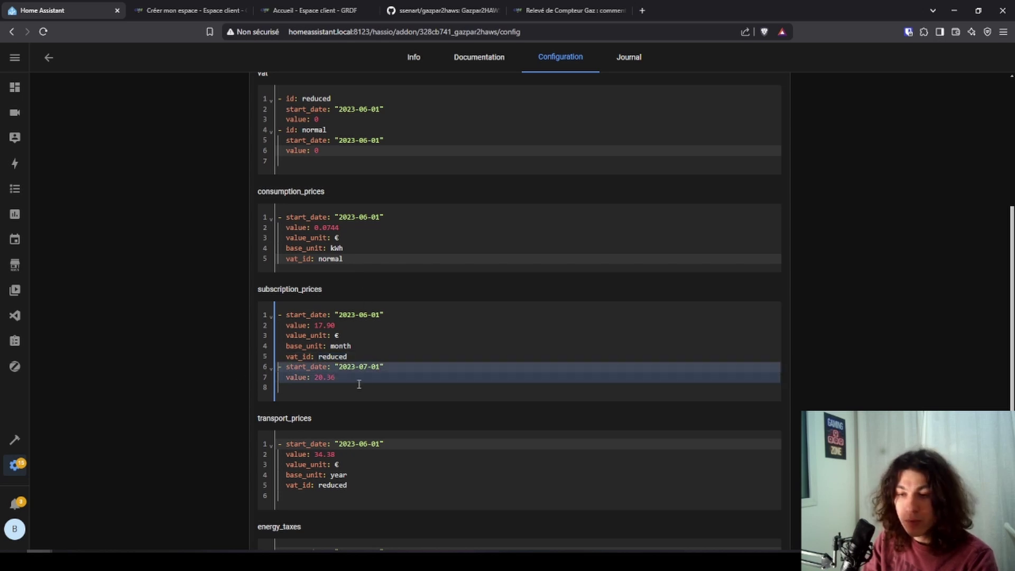
key(BackSpace)
Set the transport_prices value to 17.90 and check its base unit and VAT id.
scroll(369, 384, down, 2)
drag(267, 348, 267, 316)
click(369, 336)
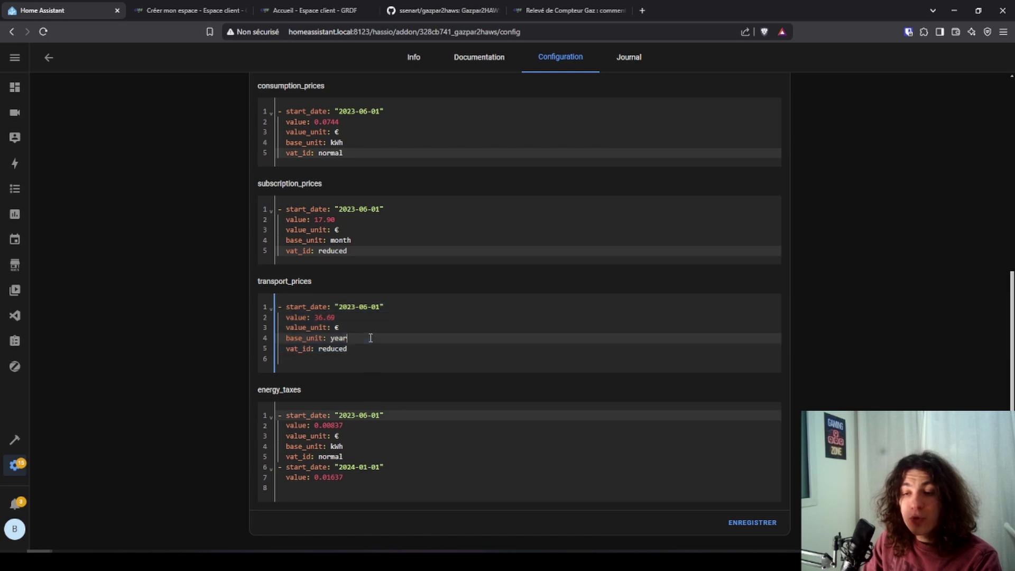
mouse_move(146, 515)
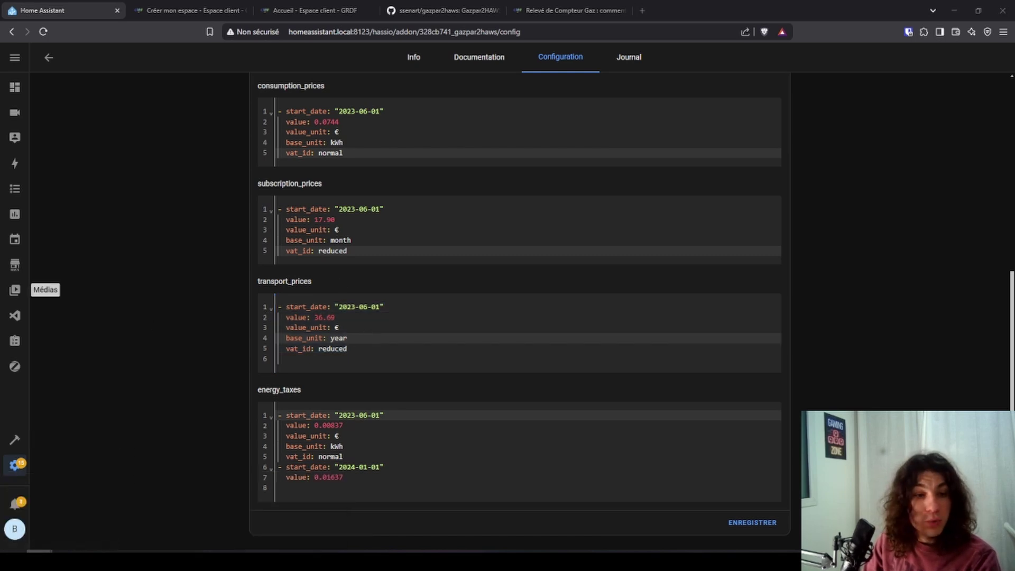
double_click(319, 317)
text(1)
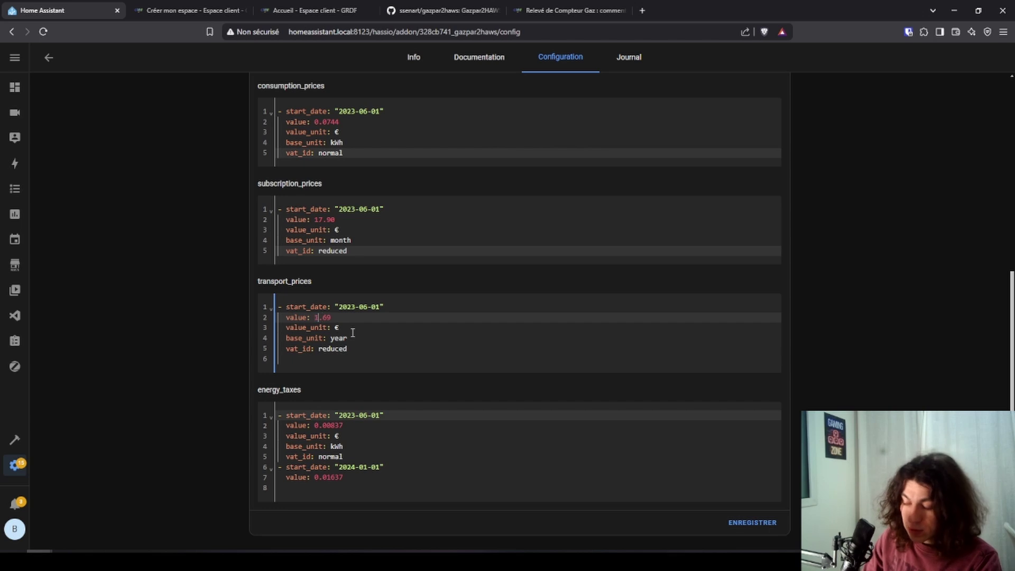
text(7)
double_click(334, 318)
text(90)
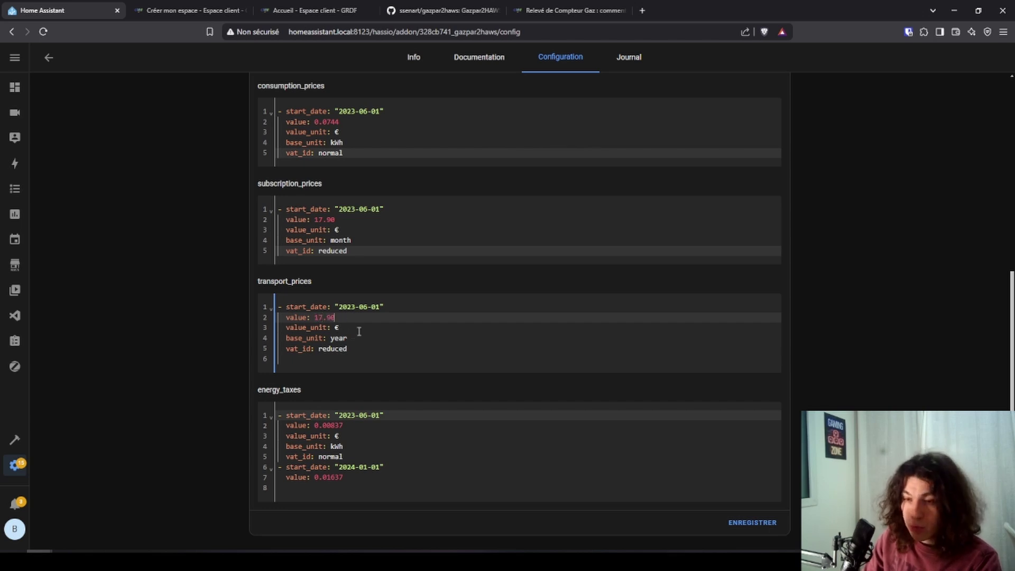
double_click(344, 339)
double_click(339, 350)
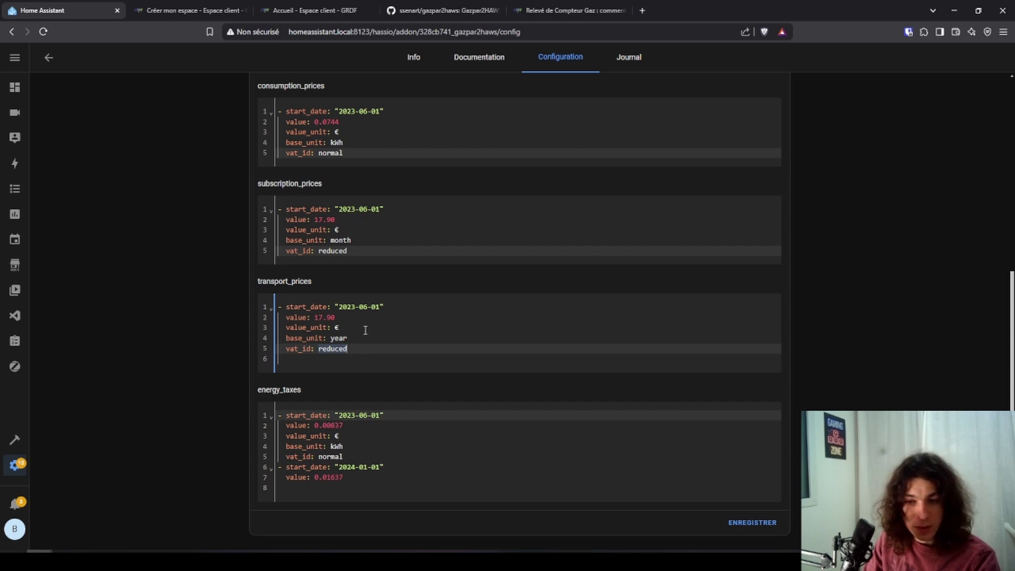
Set the first energy_taxes value to 0.016697 and delete the 2024-01-01 entry.
scroll(344, 379, down, 1)
drag(258, 387, 335, 388)
click(334, 390)
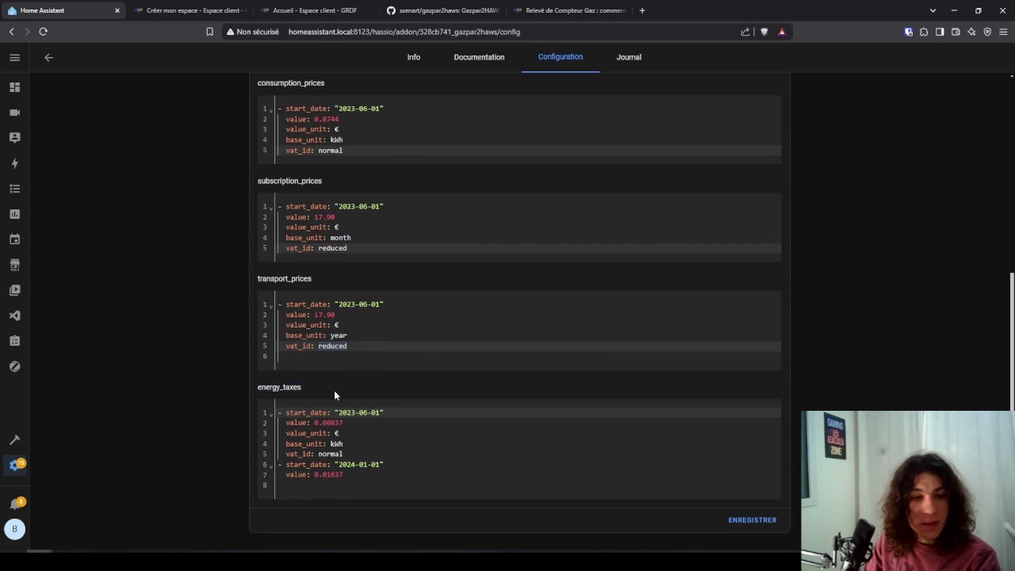
double_click(346, 425)
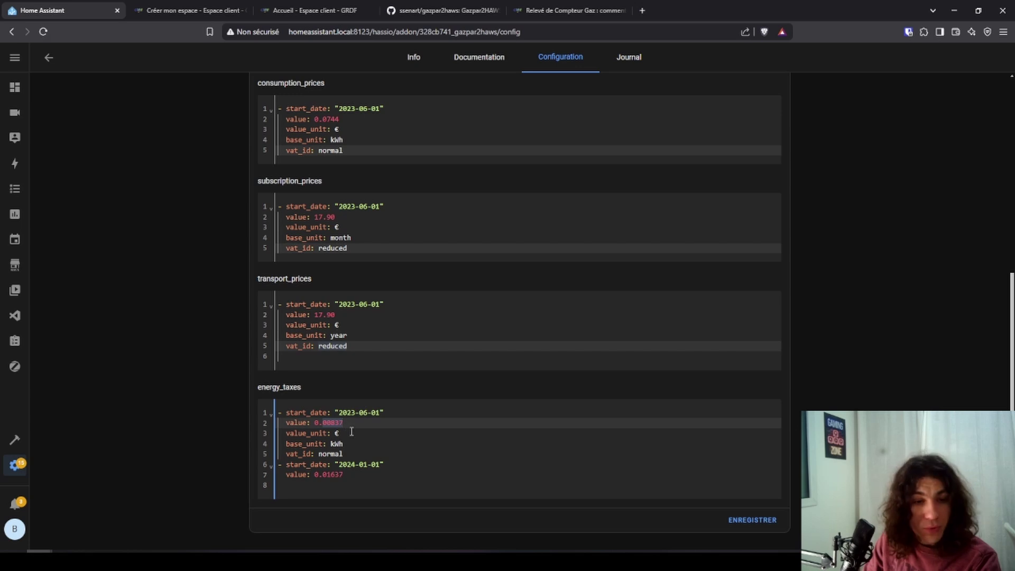
text(0)
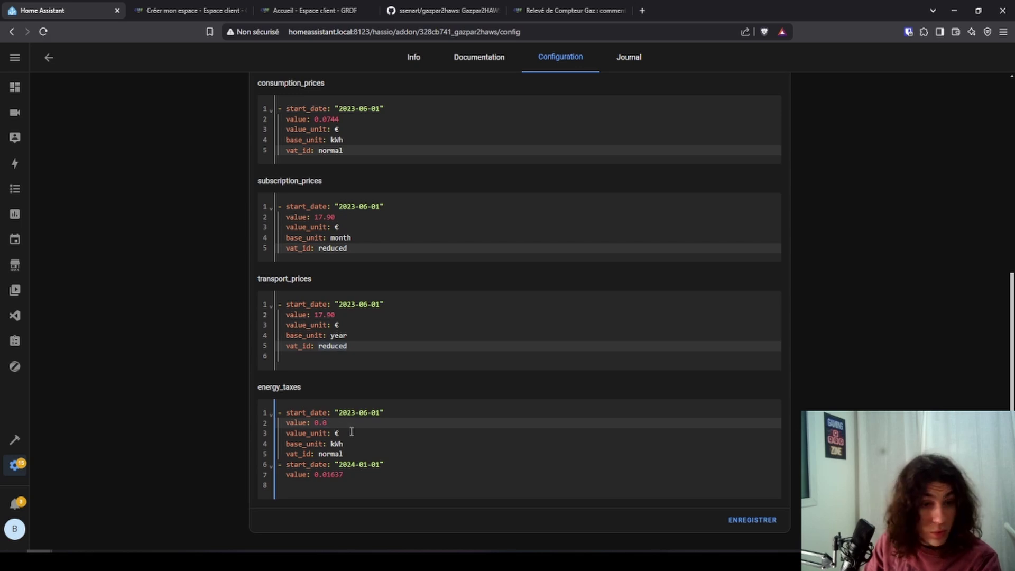
text(16697)
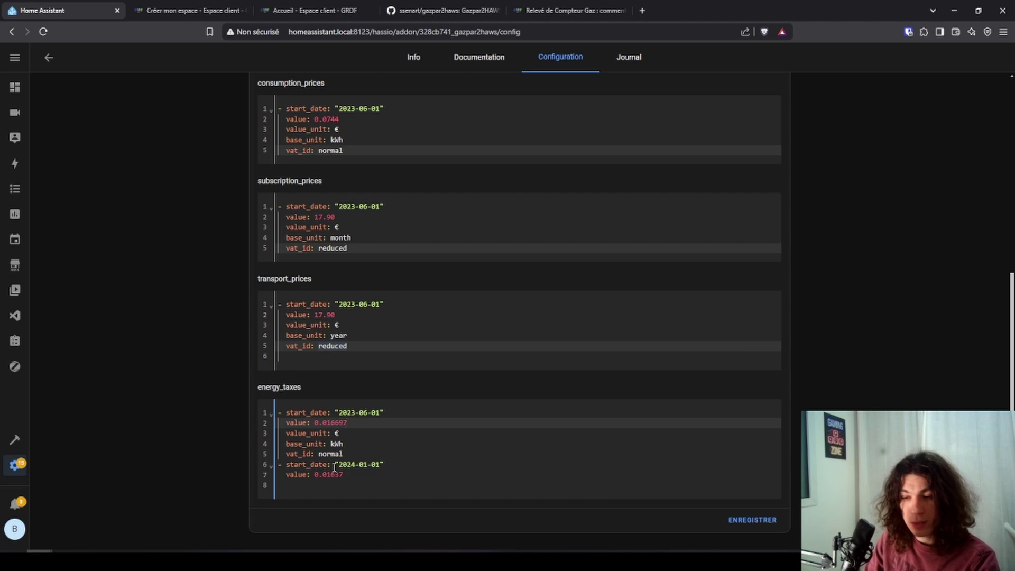
drag(356, 478, 258, 465)
key(BackSpace)
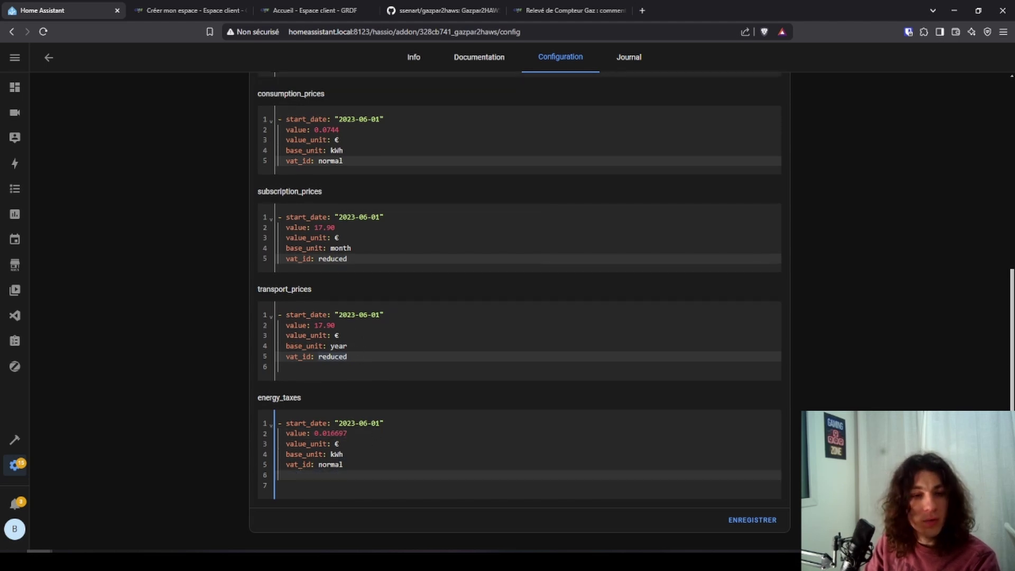
Review the VAT, price and energy tax entries in the configuration and open the add-on's Info page.
scroll(380, 270, up, 5)
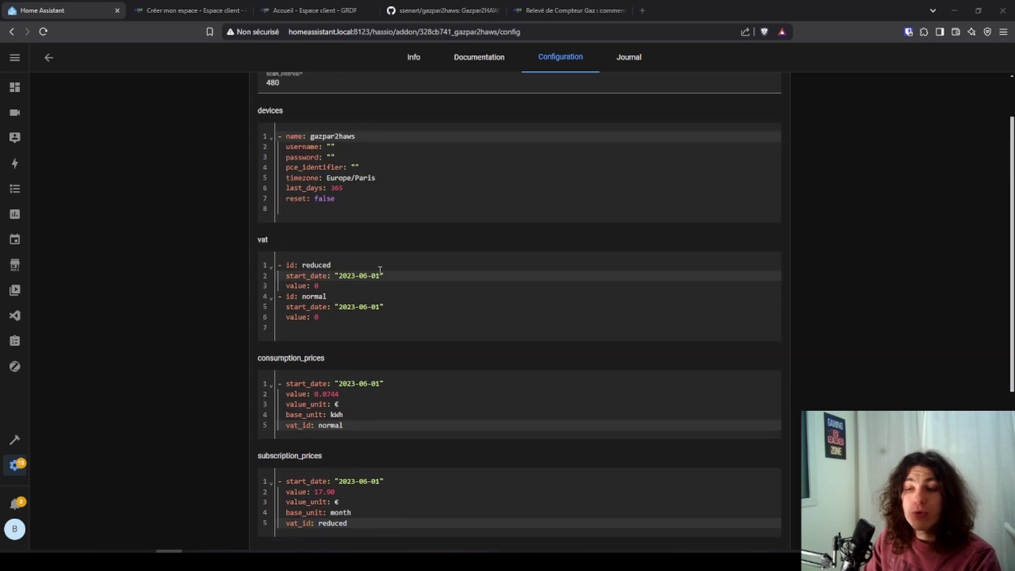
scroll(380, 270, down, 5)
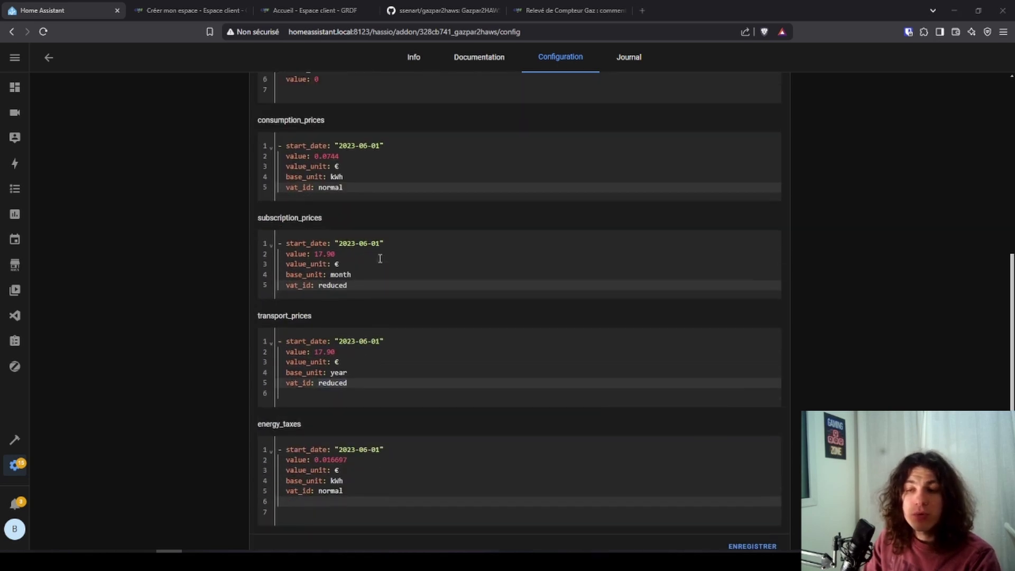
scroll(380, 258, up, 3)
scroll(353, 333, down, 3)
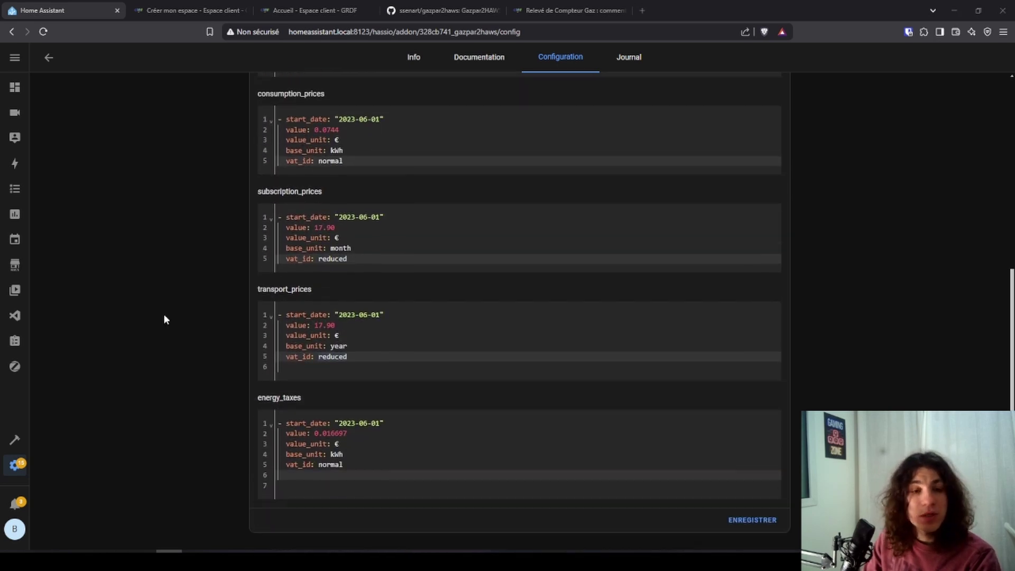
scroll(300, 302, up, 2)
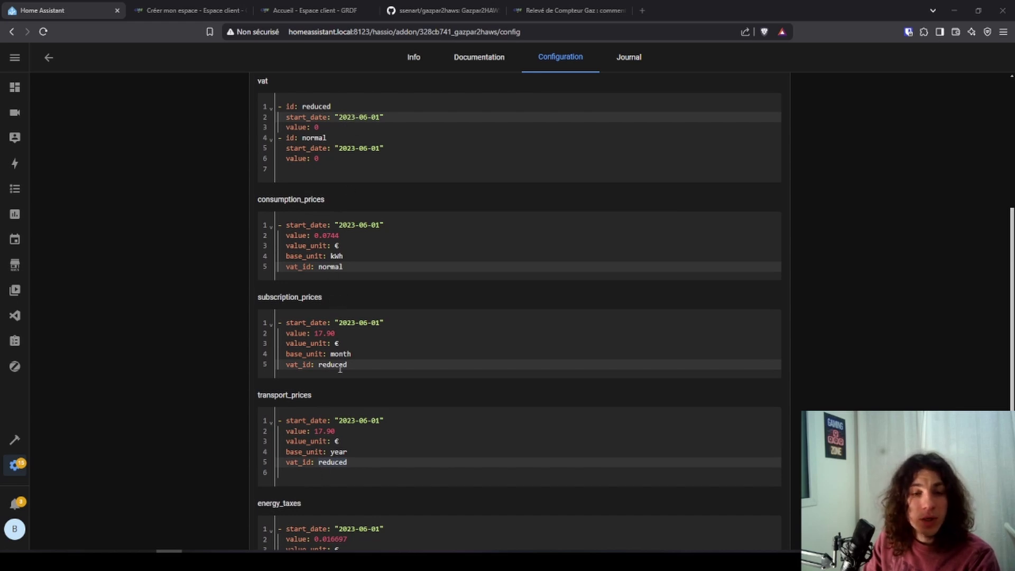
scroll(339, 369, down, 2)
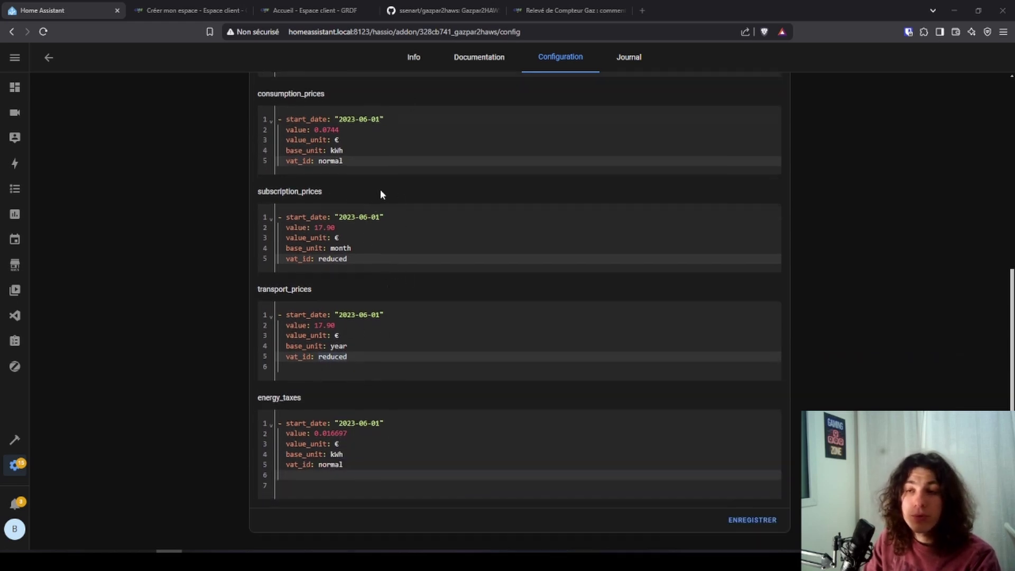
scroll(379, 190, up, 2)
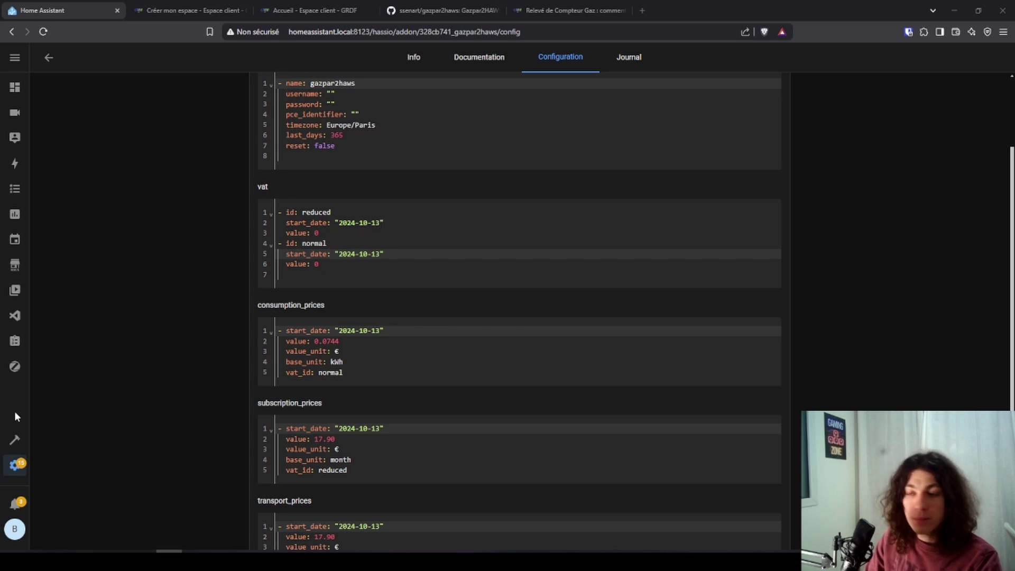
click(413, 57)
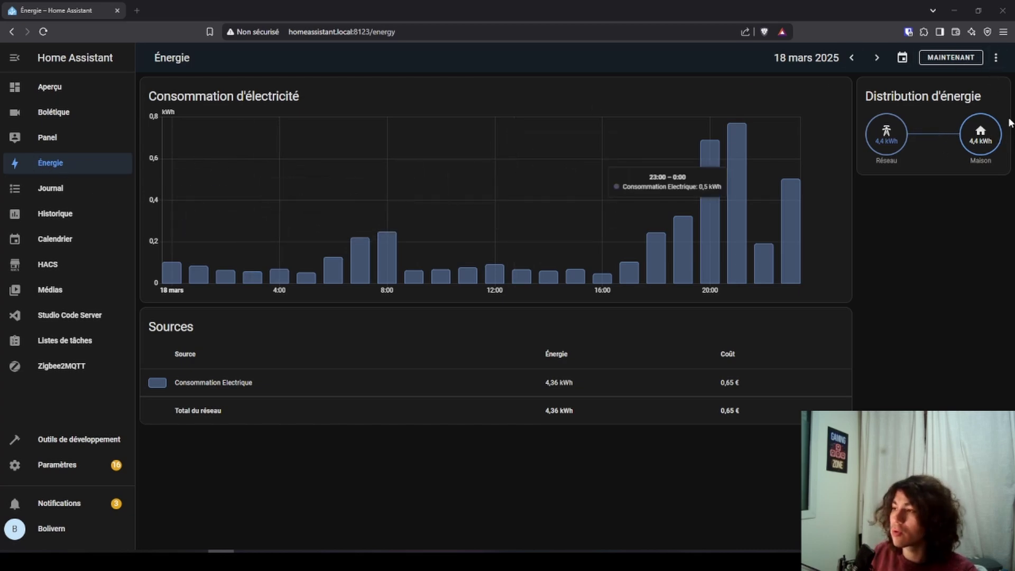
Open the energy configuration and start a new gas source using sensor.gazpar2haws_energy as its consumption sensor.
click(996, 58)
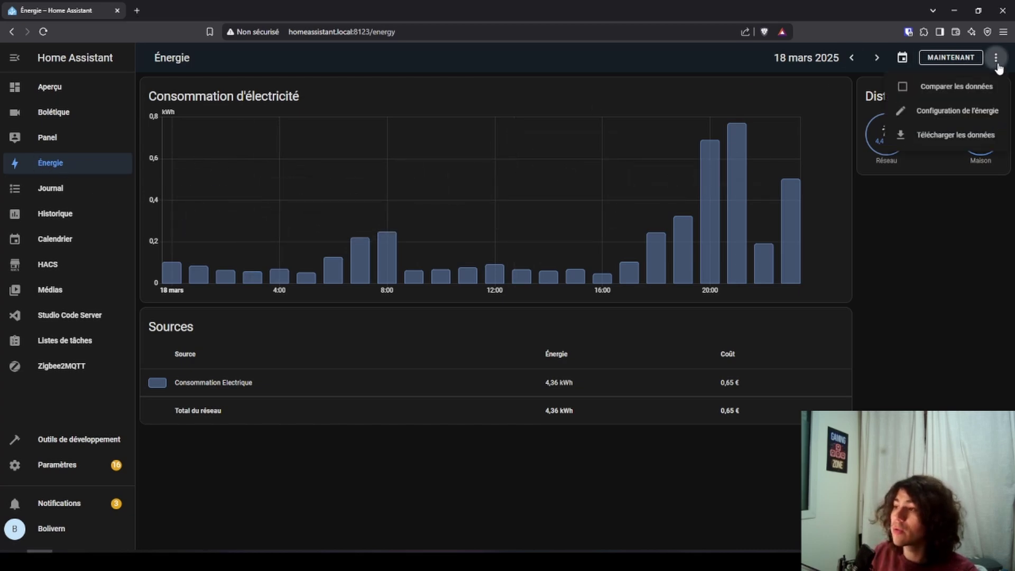
click(946, 117)
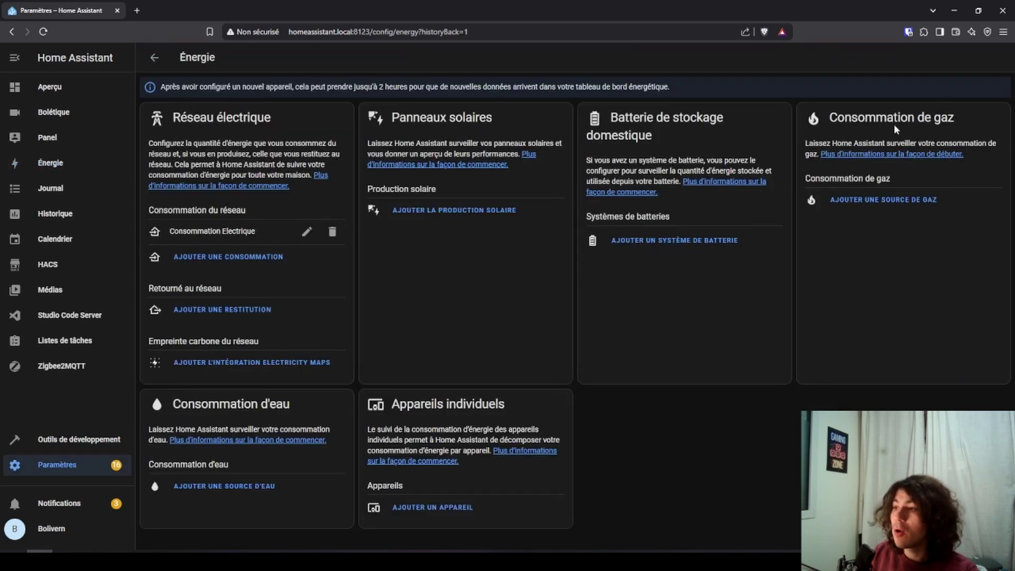
drag(822, 119, 969, 125)
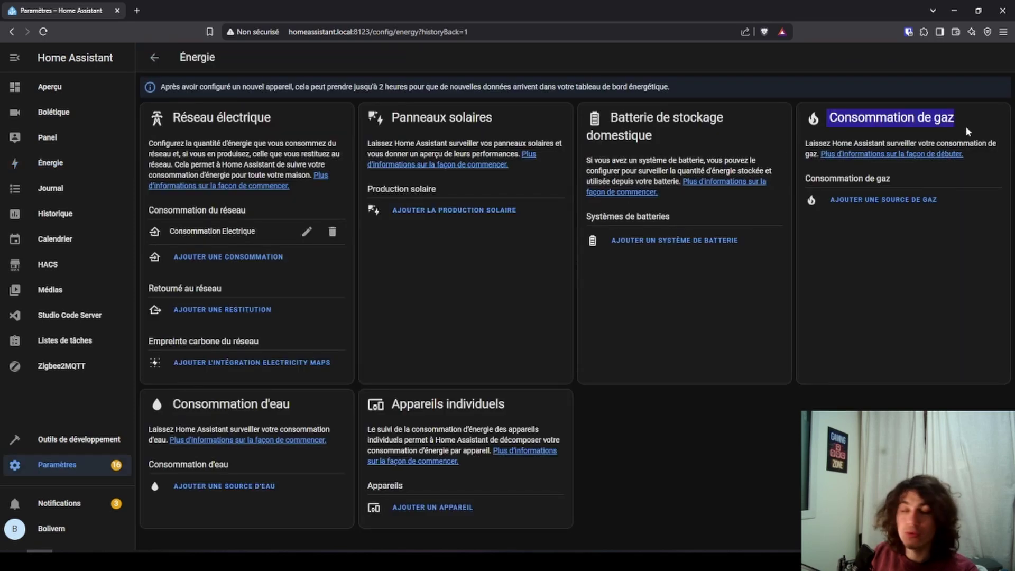
click(881, 203)
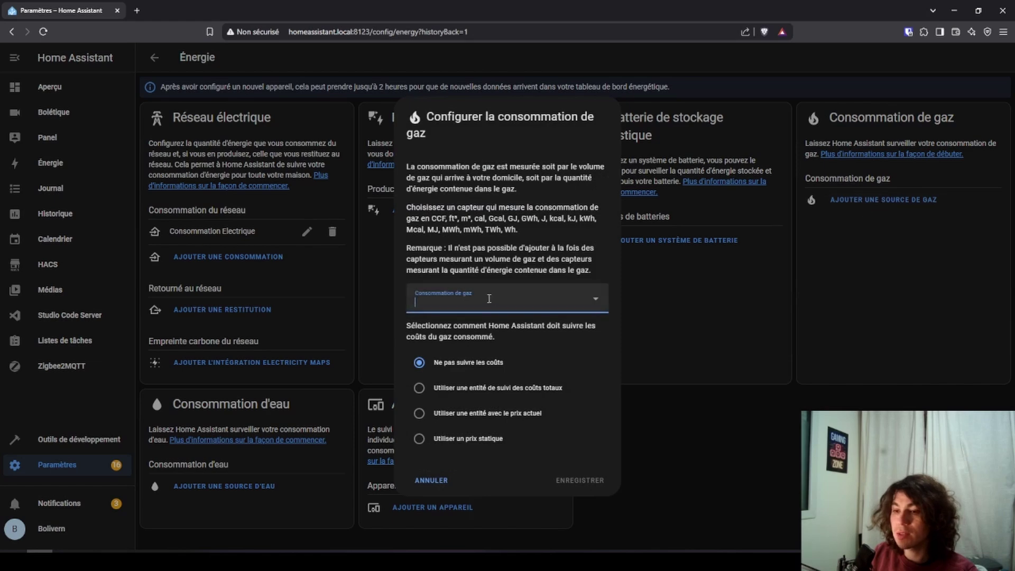
click(588, 299)
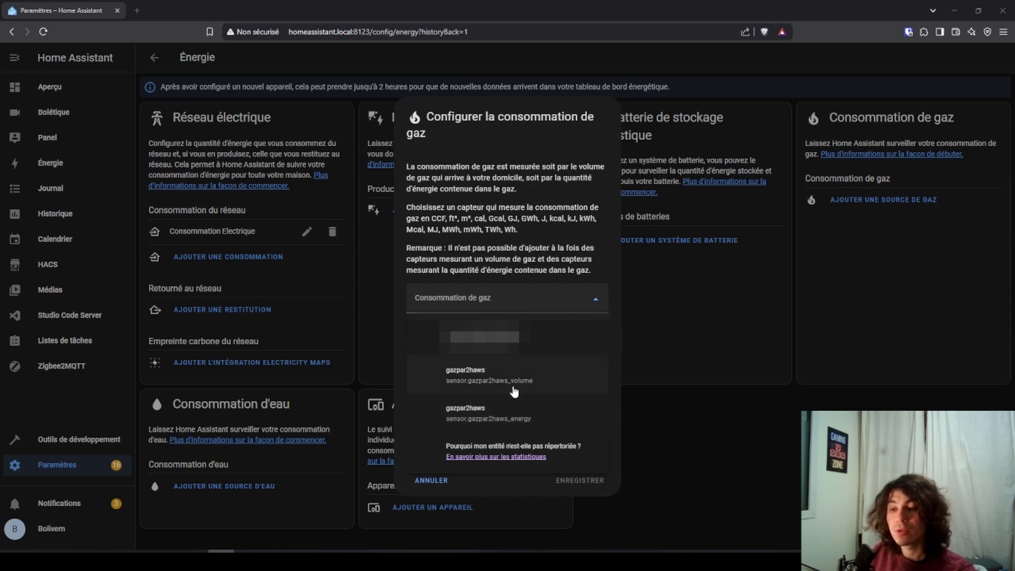
click(530, 418)
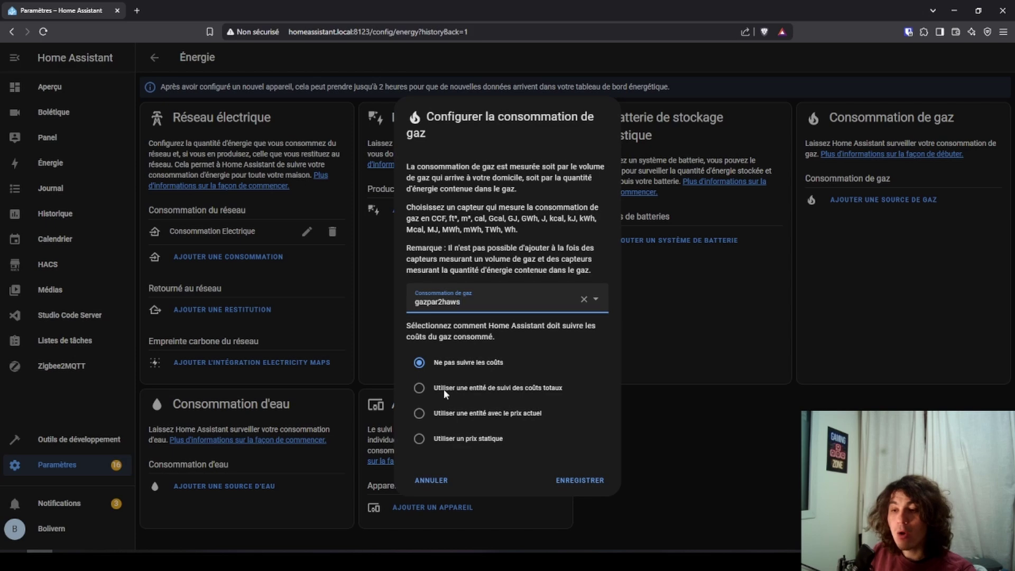
Track the gas costs with the total-cost entity sensor.gazpar2haws_cost and save the gas source.
click(494, 389)
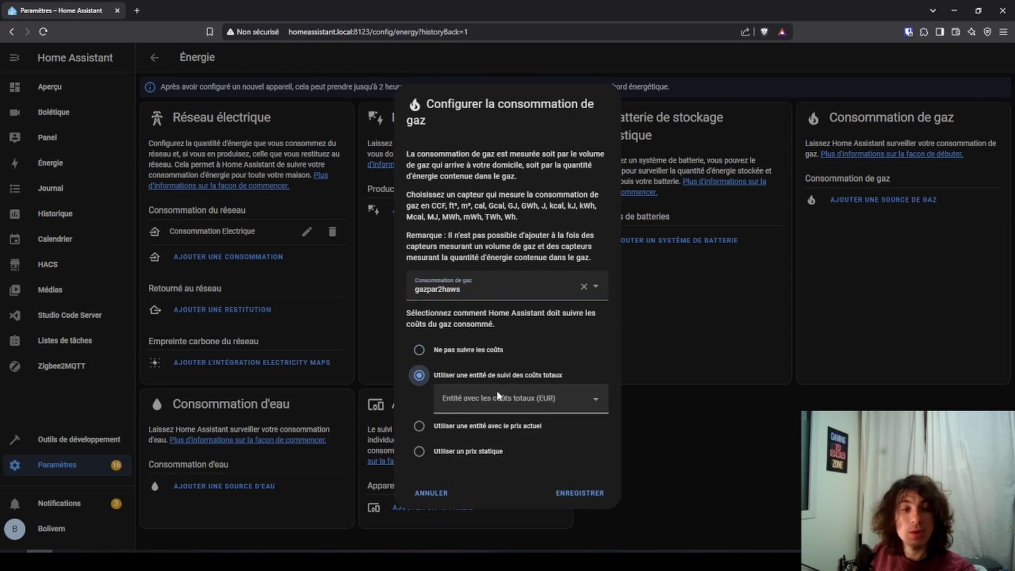
click(510, 400)
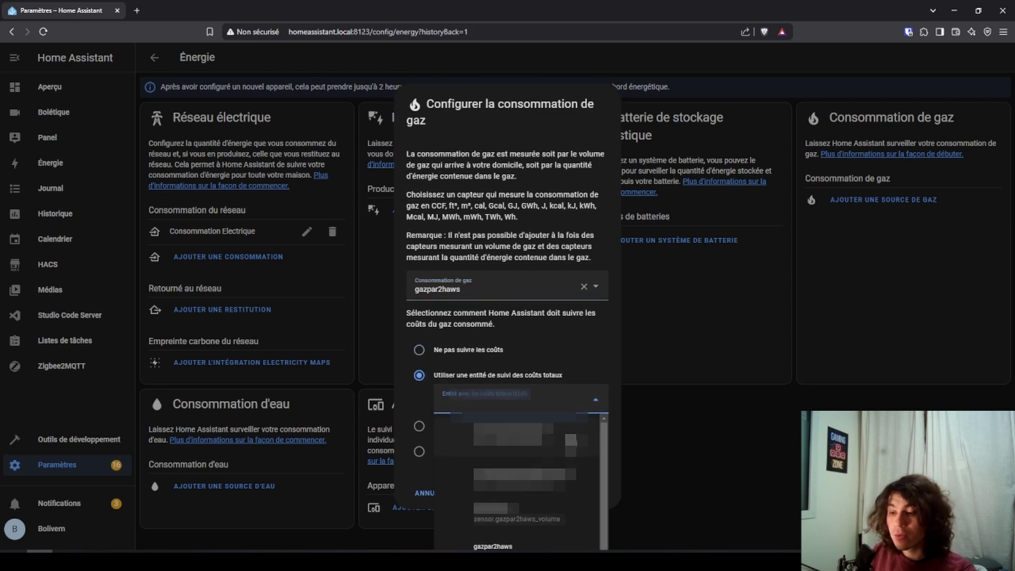
key(ctrl+minus)
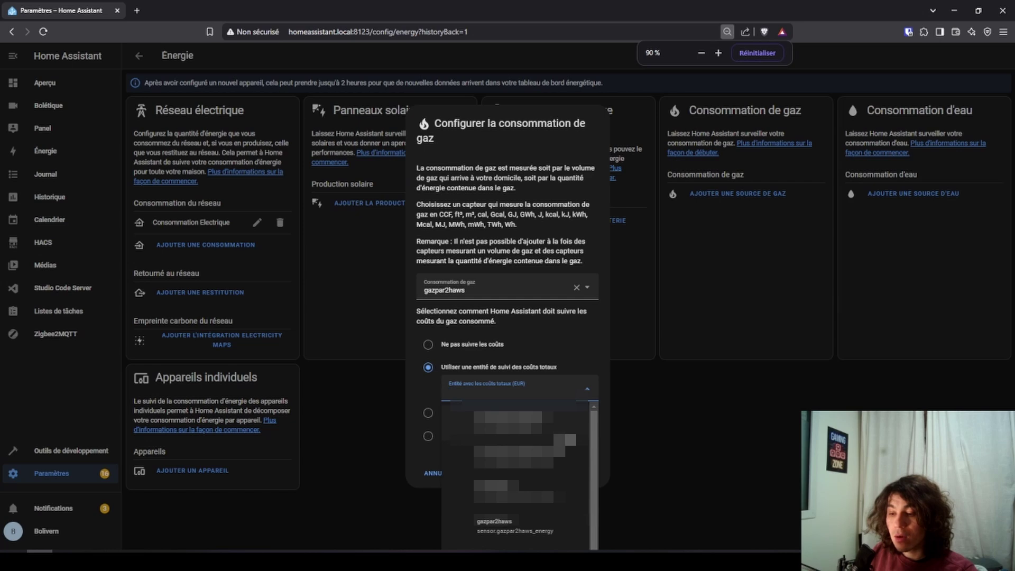
scroll(563, 502, down, 1)
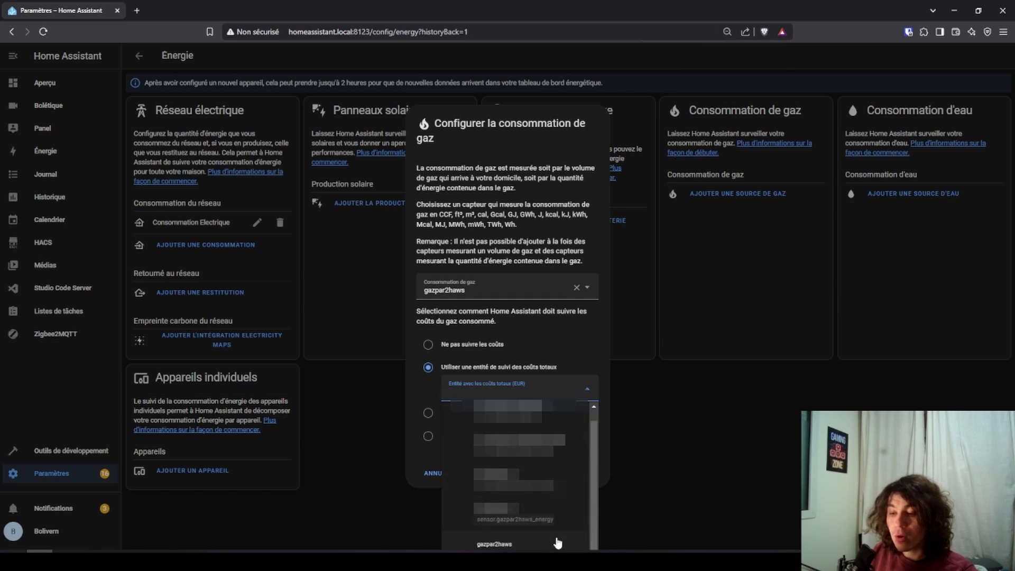
key(ctrl+minus)
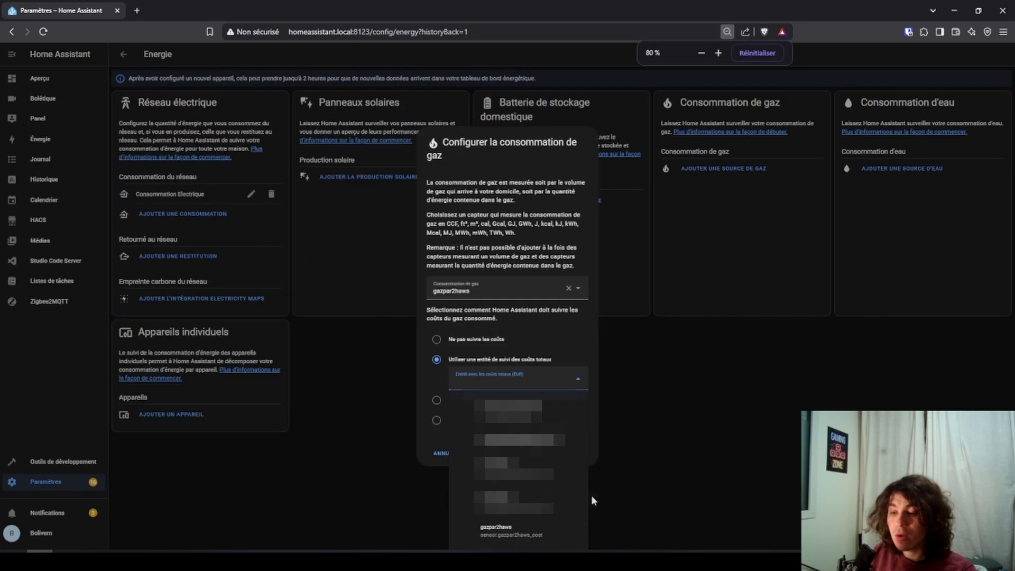
click(542, 538)
key(ctrl+0)
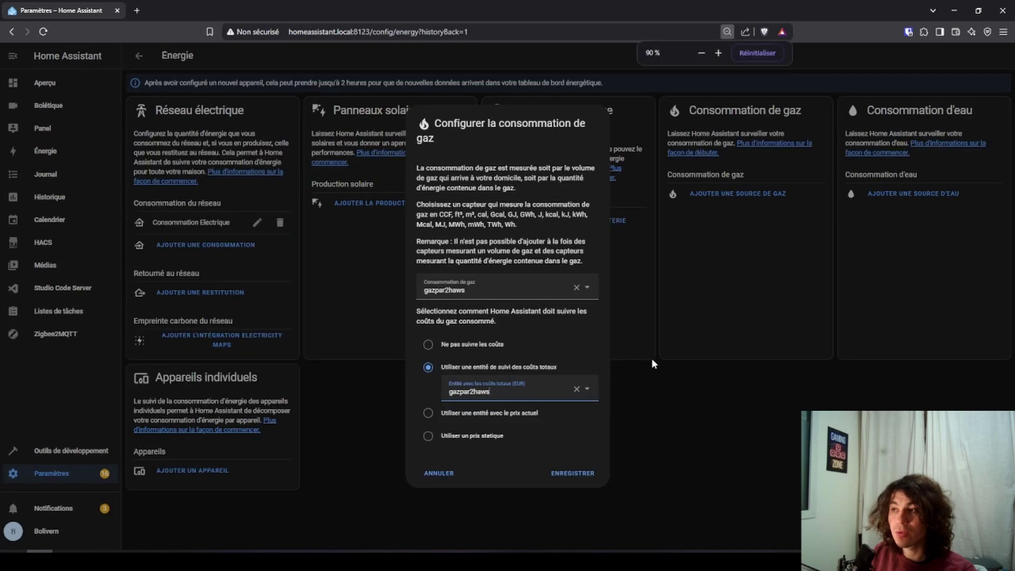
click(583, 492)
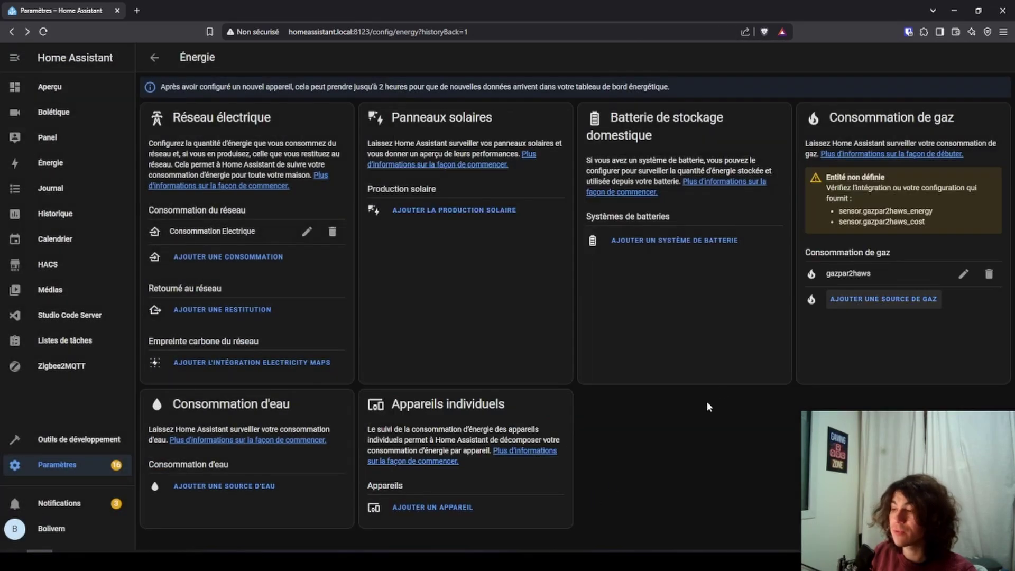
Read the warning about the gazpar2haws entities under gas consumption and return to the energy dashboard.
mouse_move(828, 180)
mouse_down()
mouse_move(940, 221)
mouse_move(826, 177)
mouse_up()
click(941, 220)
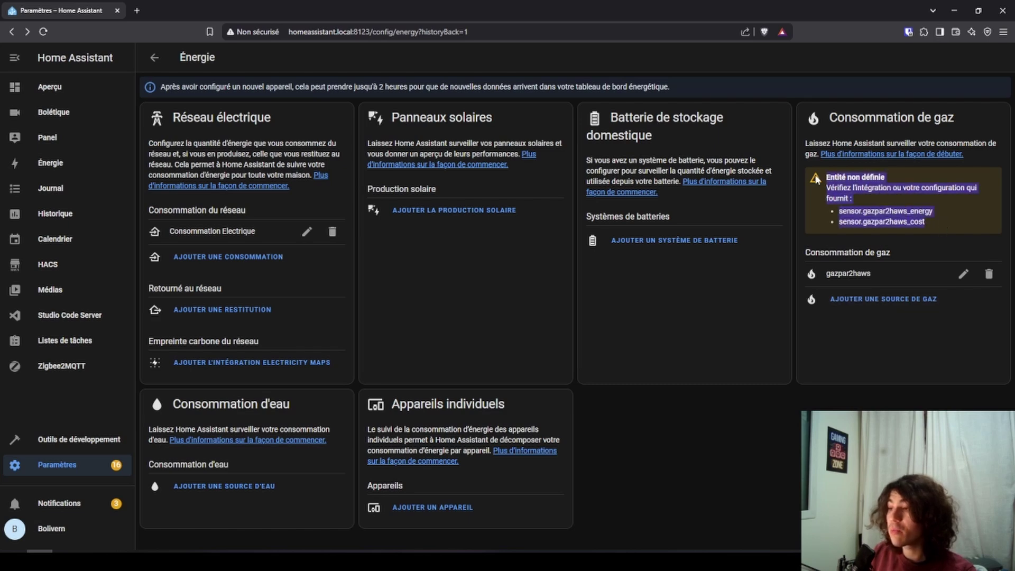
click(826, 177)
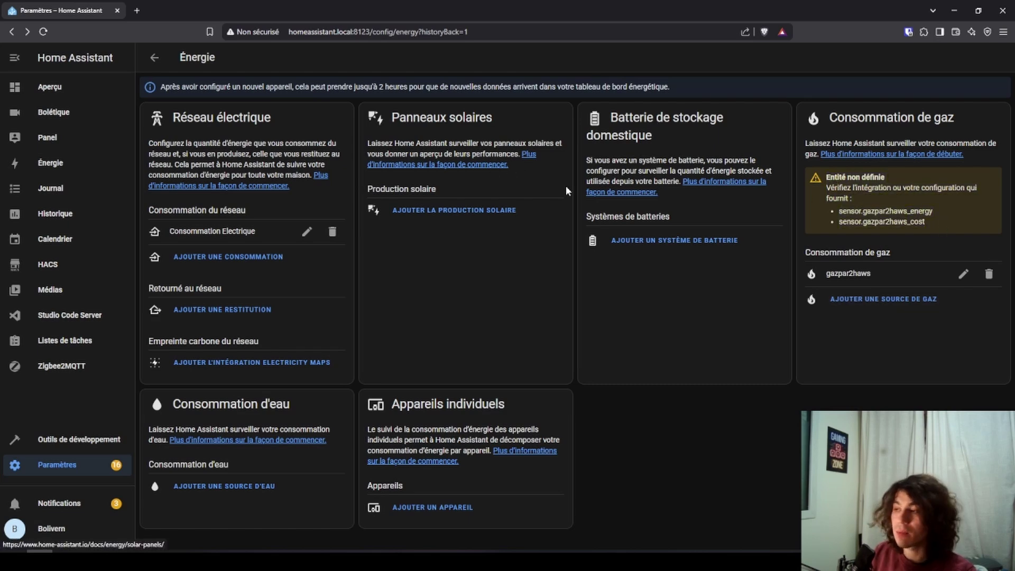
click(156, 59)
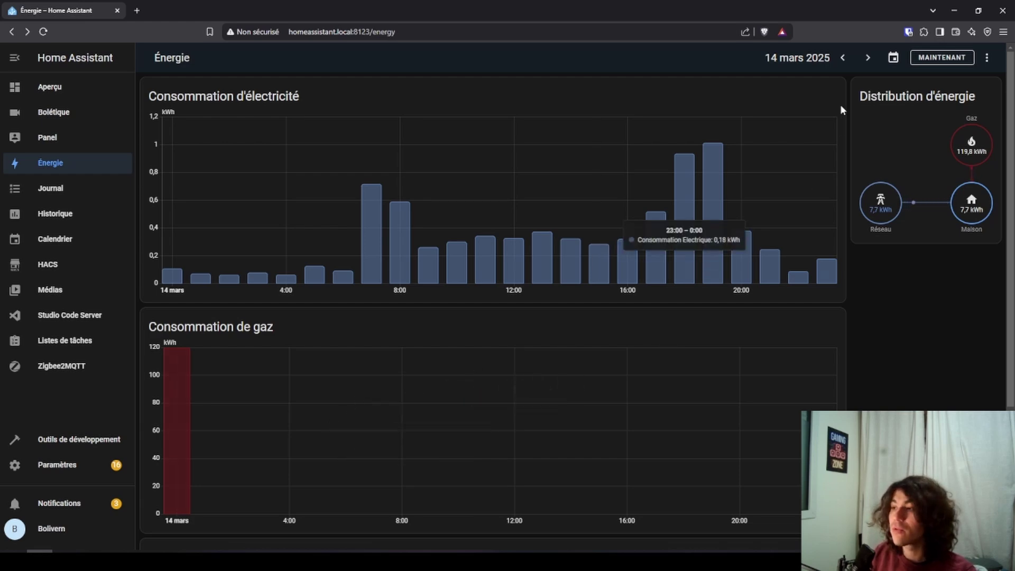
Show the week of 10 to 16 March on the energy dashboard and examine the gas consumption chart and source costs.
click(892, 57)
click(729, 152)
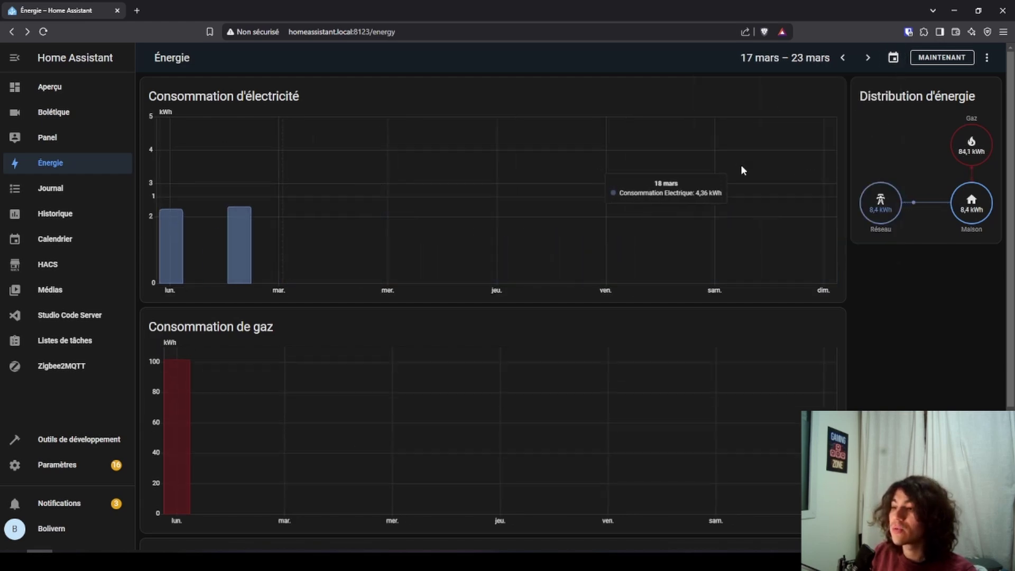
click(843, 57)
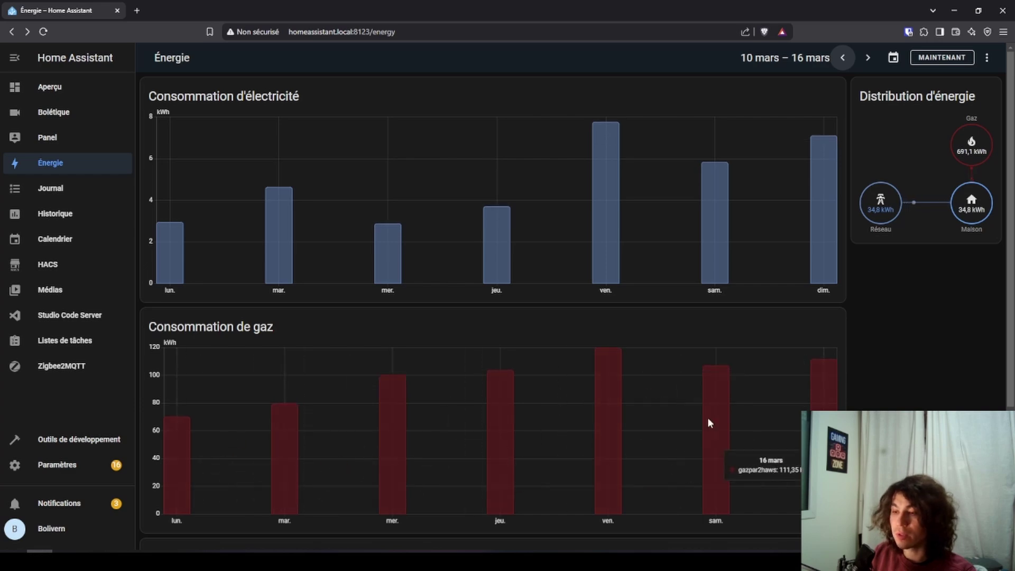
scroll(873, 372, down, 3)
scroll(875, 369, down, 1)
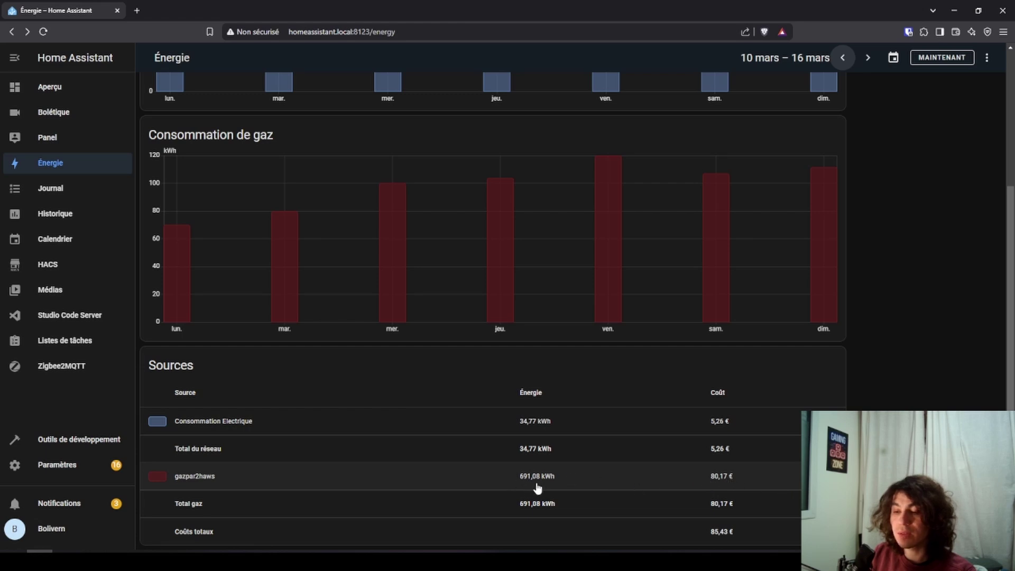
scroll(932, 375, up, 4)
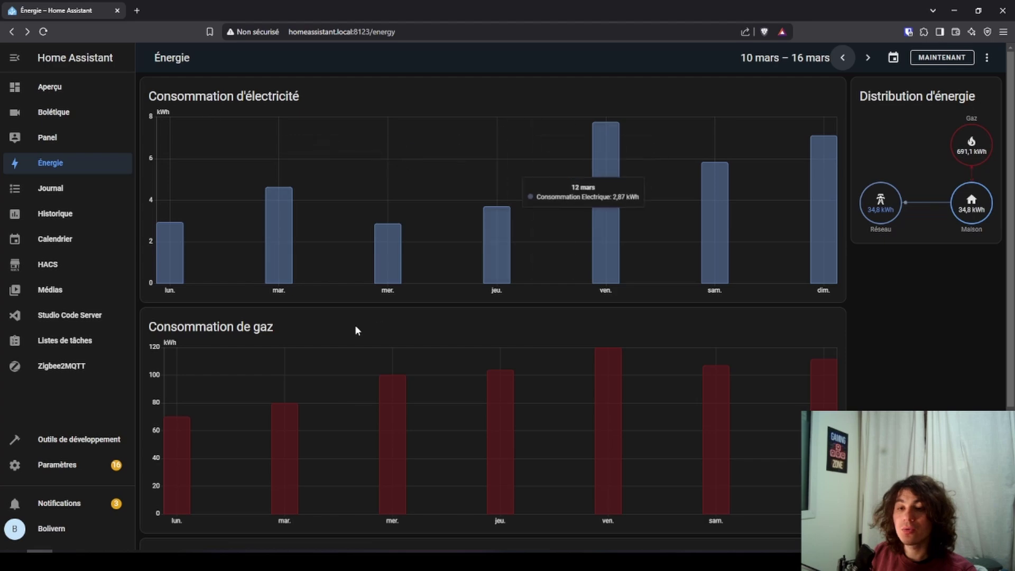
scroll(296, 309, down, 1)
scroll(602, 319, down, 3)
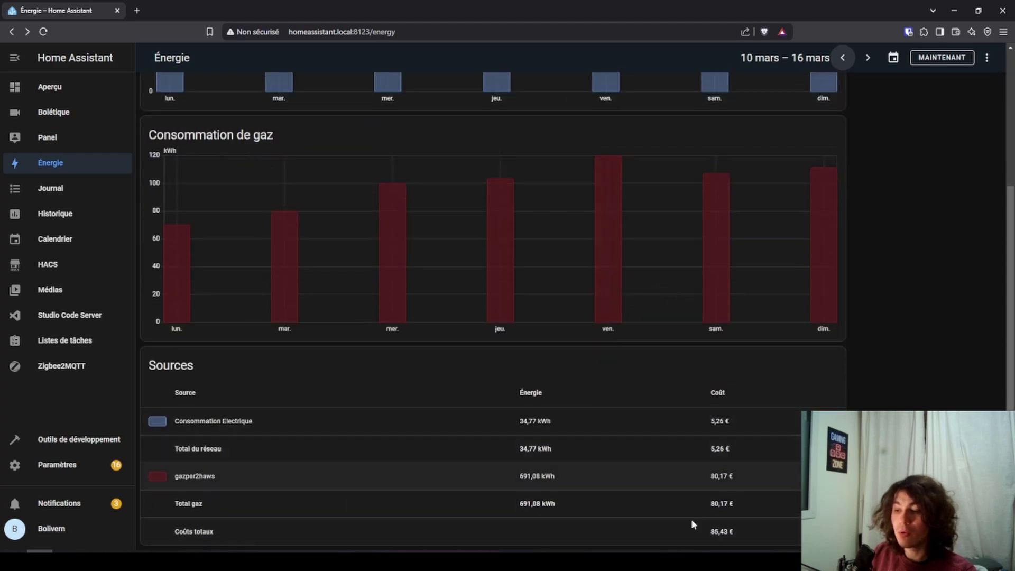
scroll(724, 535, up, 4)
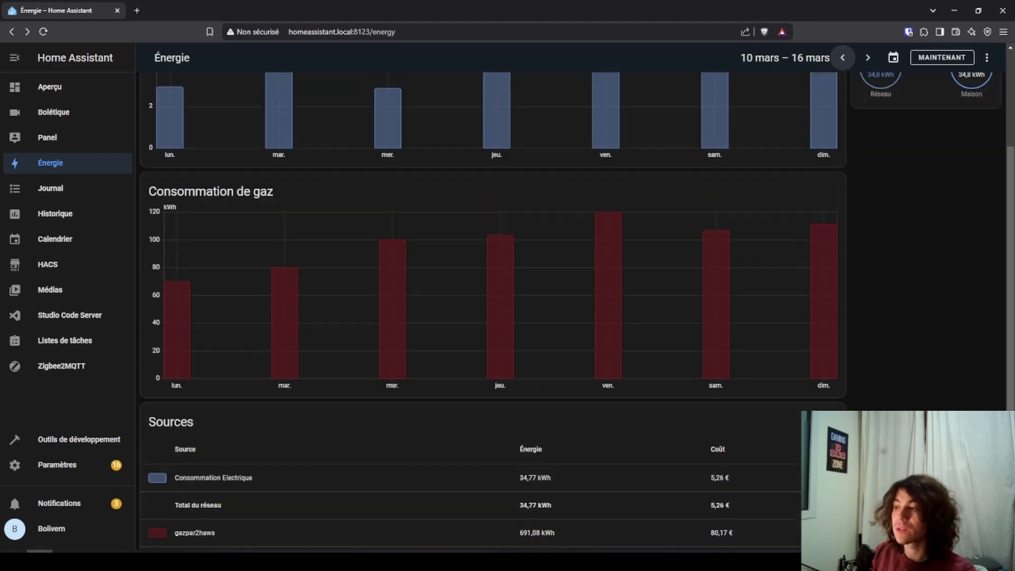